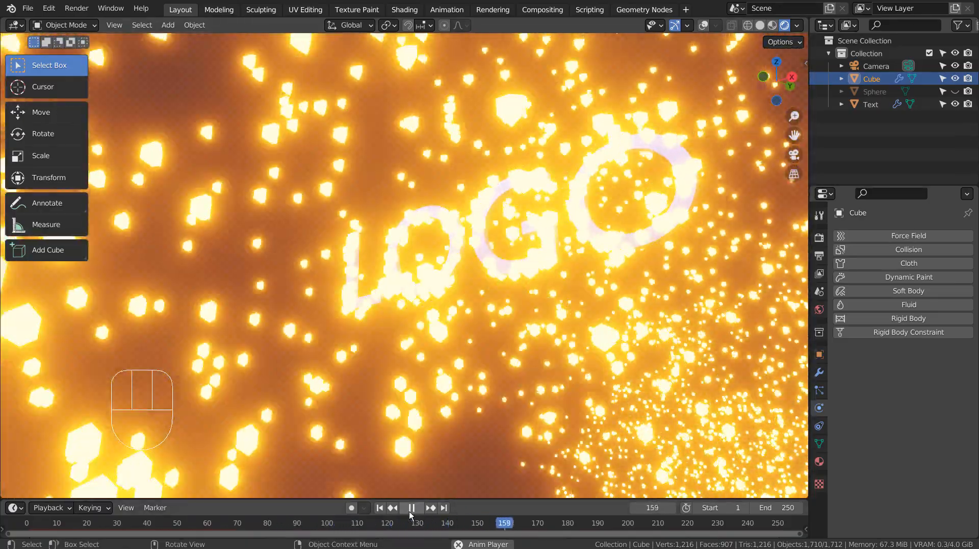
- Stop the animation at its first frame and turn the viewport overlays on
left_click(410, 508)
left_click(381, 507)
scroll(447, 235, "down", 8)
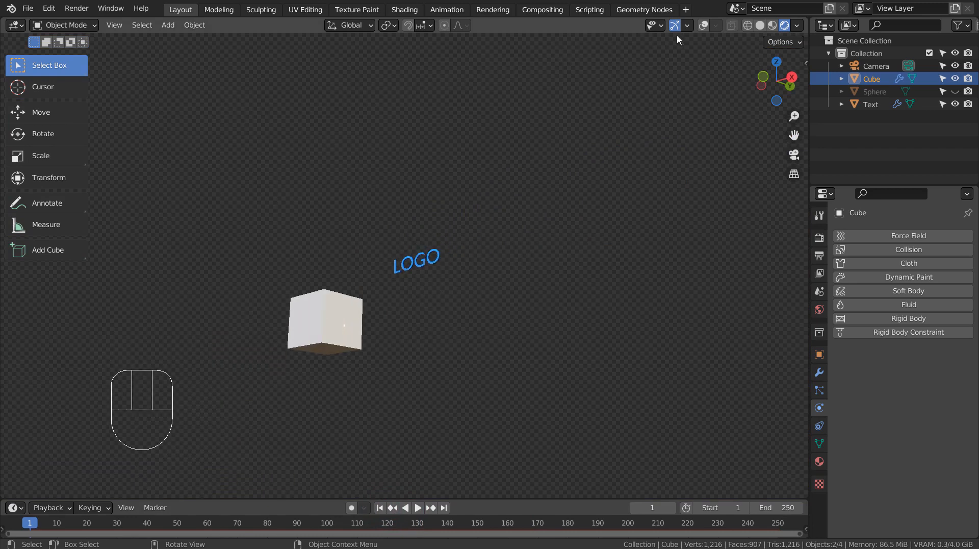
left_click(704, 25)
middle_click_drag(556, 147, 599, 173)
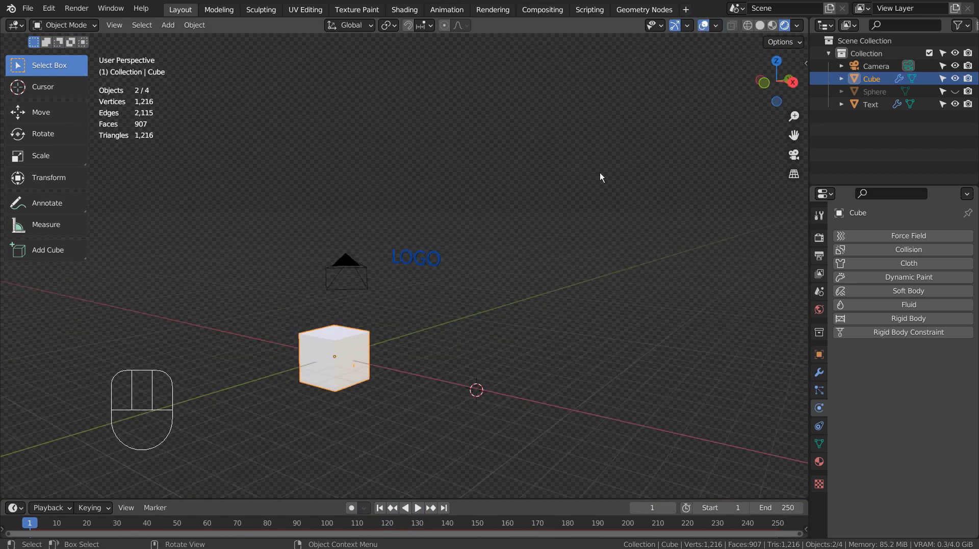
- Unhide the sphere, move the cube, sphere and text into a new collection named Collection 2, and exclude that collection from the view layer
left_click(956, 92)
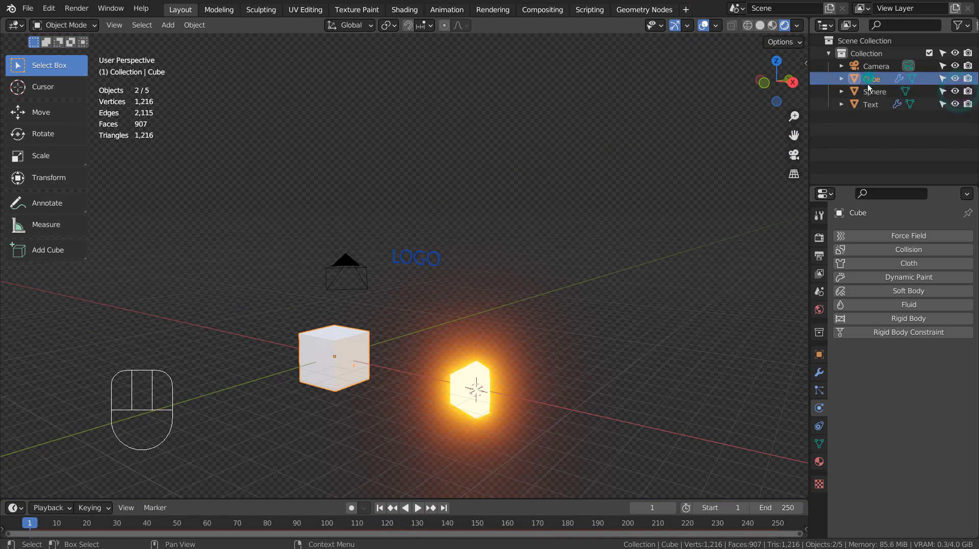
left_click(868, 104, "shift")
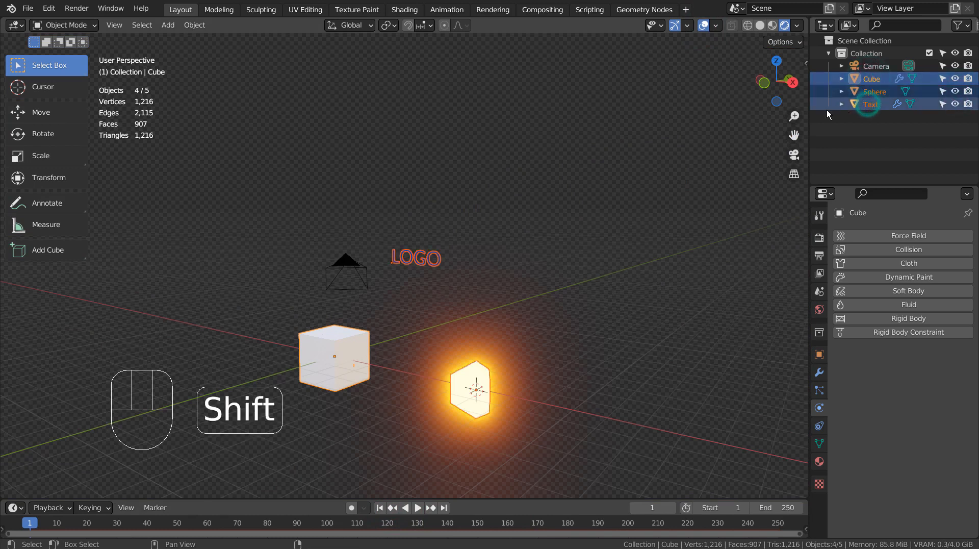
key("m")
left_click(531, 194)
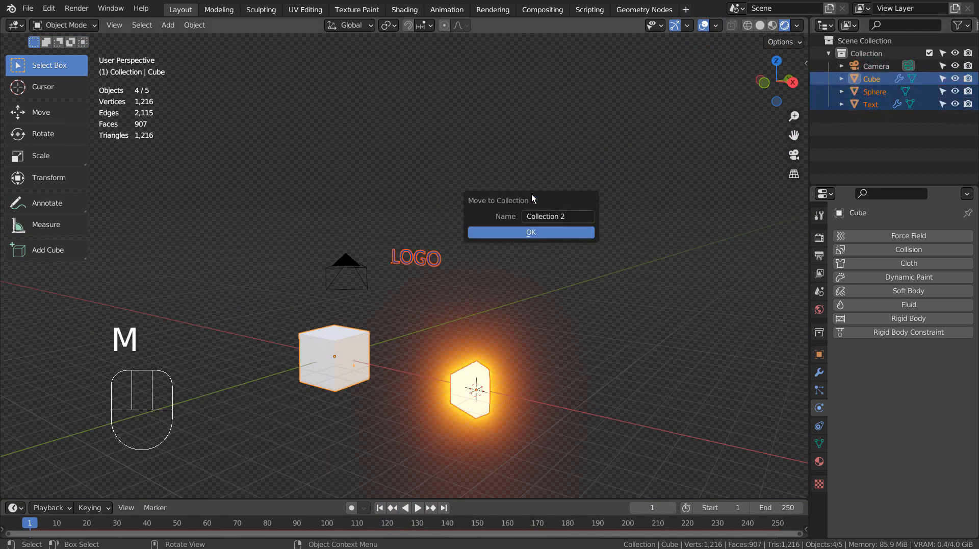
key("Return")
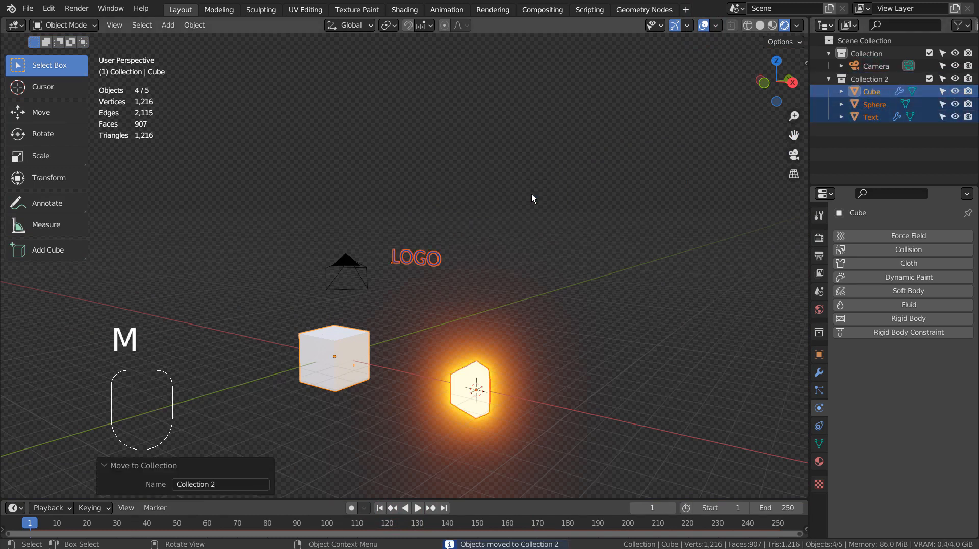
left_click(929, 79)
key("shift+a")
mouse_move(451, 282)
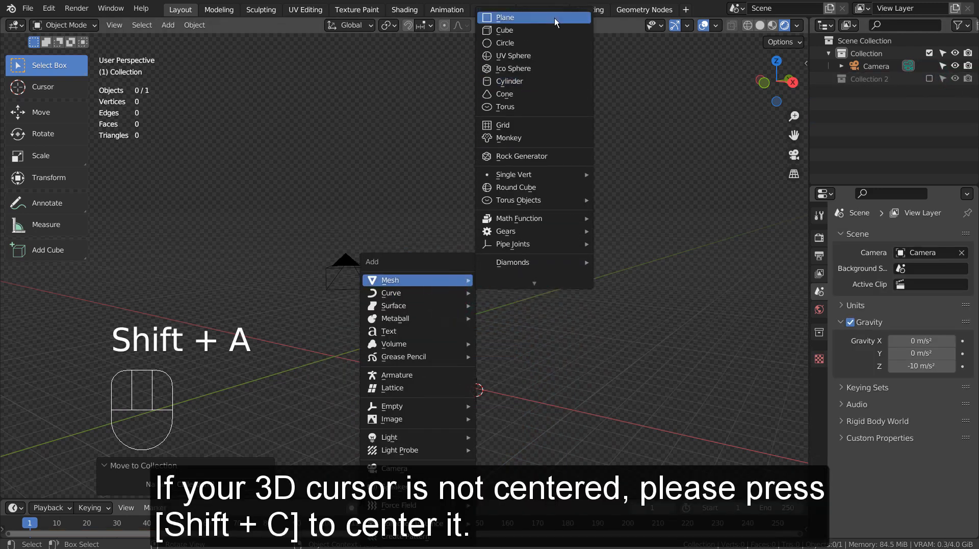
left_click(553, 27)
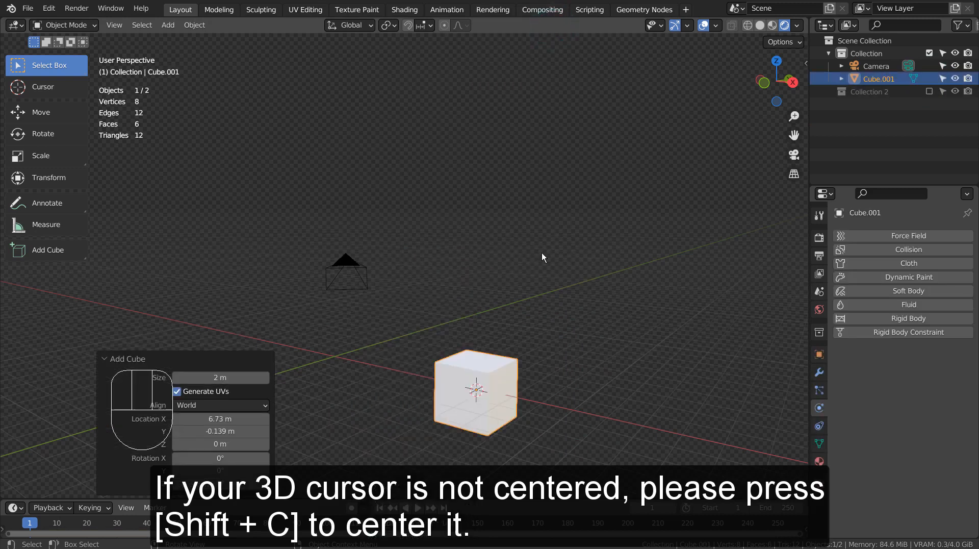
middle_click_drag(542, 253, 625, 258)
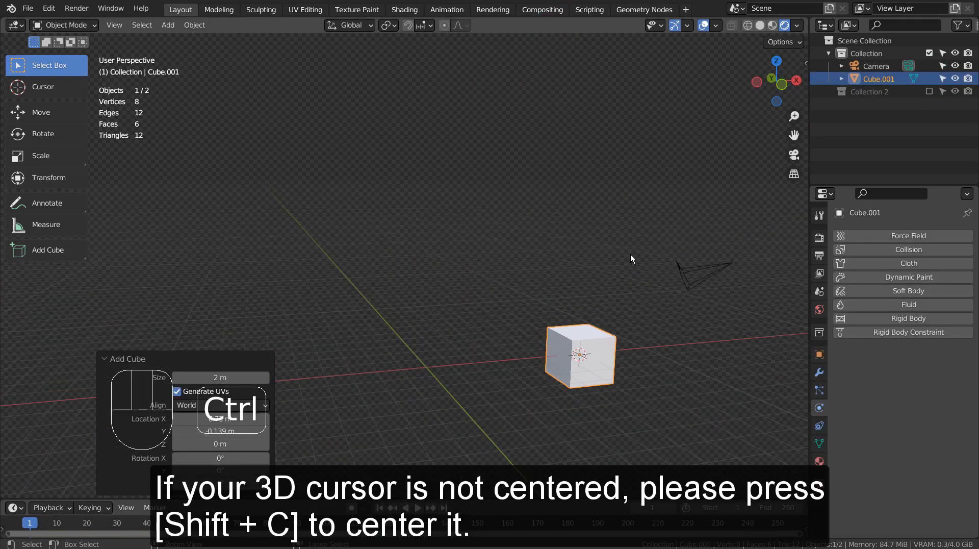
key("ctrl+z")
- Reset the 3D cursor to the world origin and add a 2 m mesh cube there
key("shift+c")
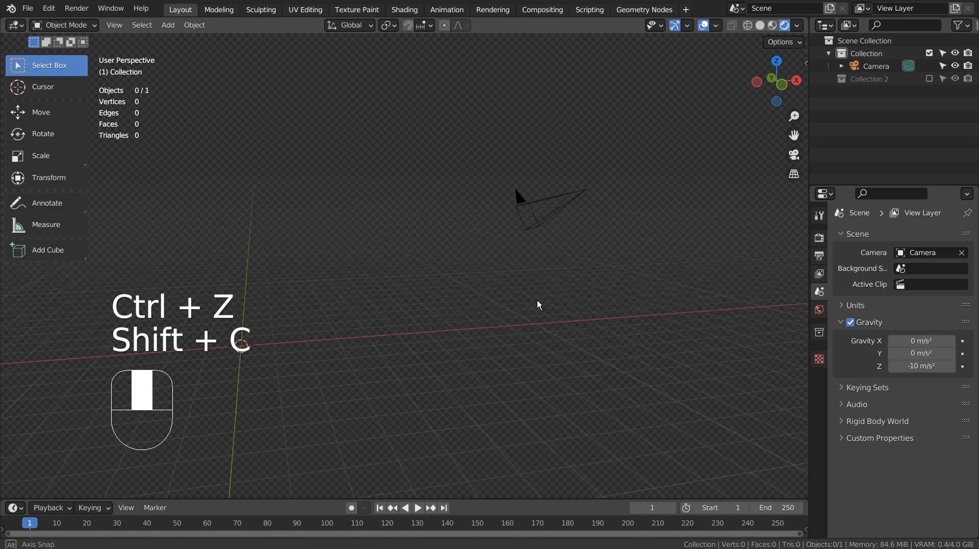
middle_click_drag(537, 300, 441, 284)
key("shift+a")
mouse_move(440, 284)
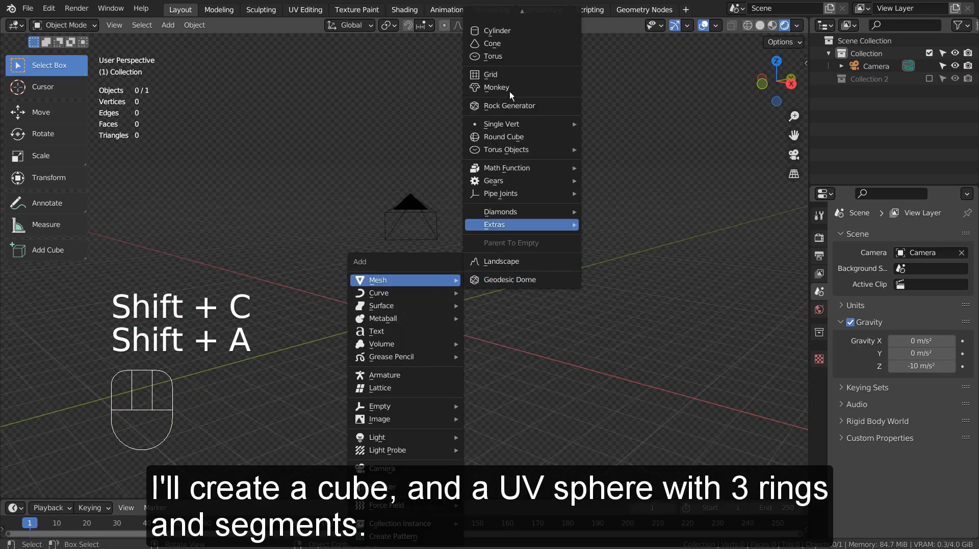
left_click(510, 33)
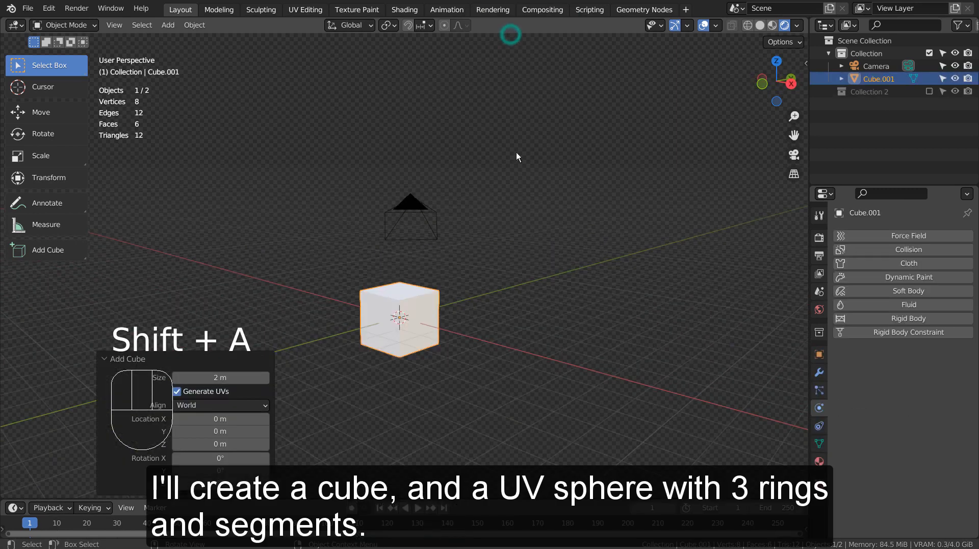
- Add a UV sphere with 3 segments and 3 rings at the world origin
middle_click_drag(515, 319, 537, 250)
key("KP_Decimal")
scroll(484, 296, "down", 4)
key("shift+a")
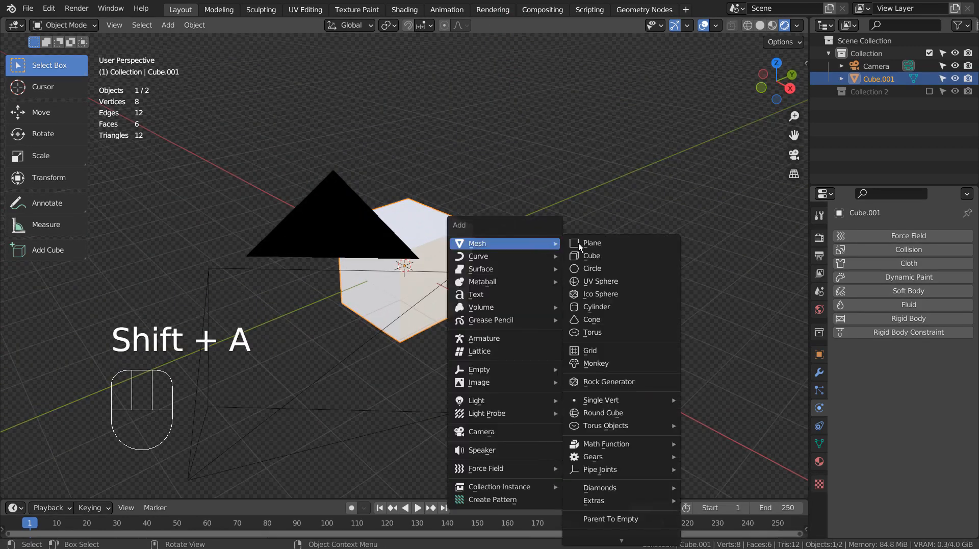
left_click(617, 280)
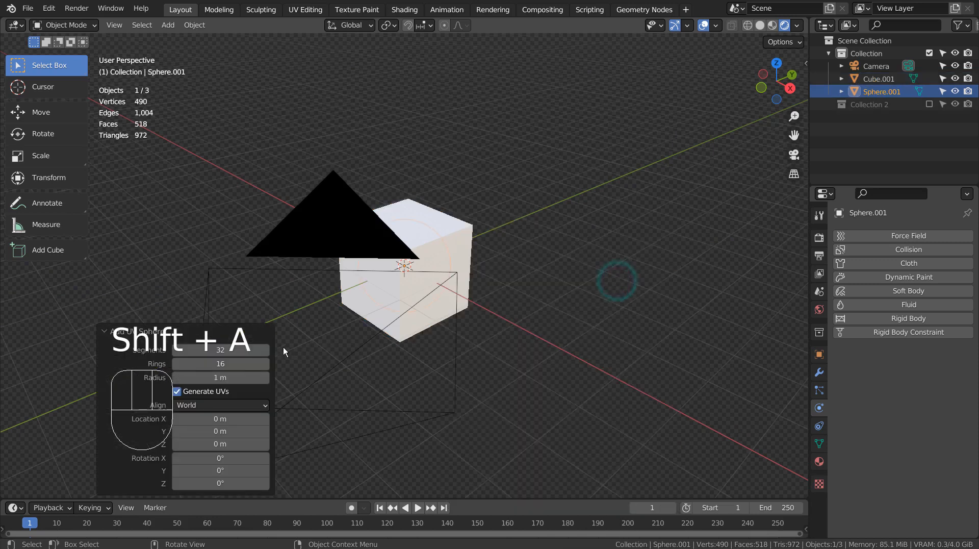
left_click(245, 347)
type("33")
key("Return")
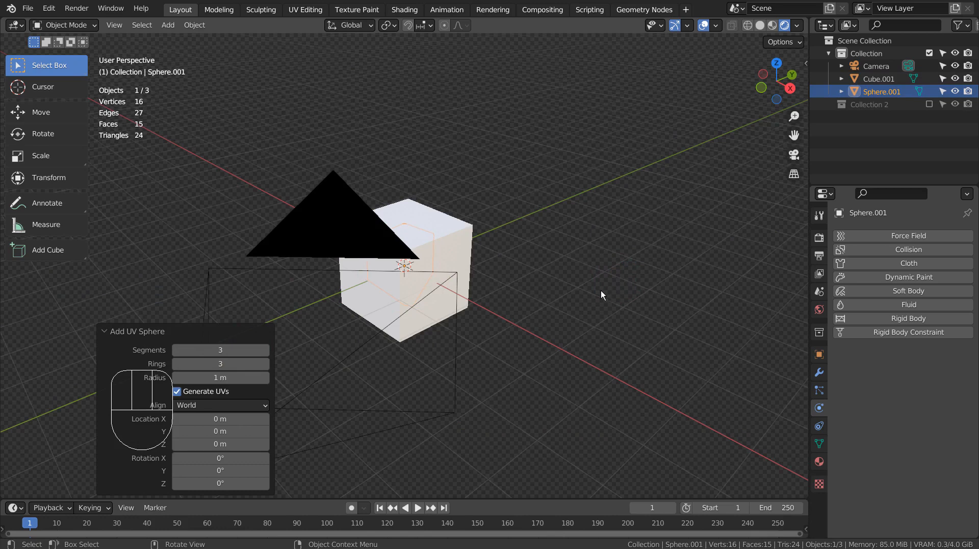
- Move the low-poly UV sphere straight down along the Z axis until it sits clear below the cube
key("g")
key("z")
left_click(629, 449)
middle_click_drag(628, 448, 426, 375)
left_click(401, 351)
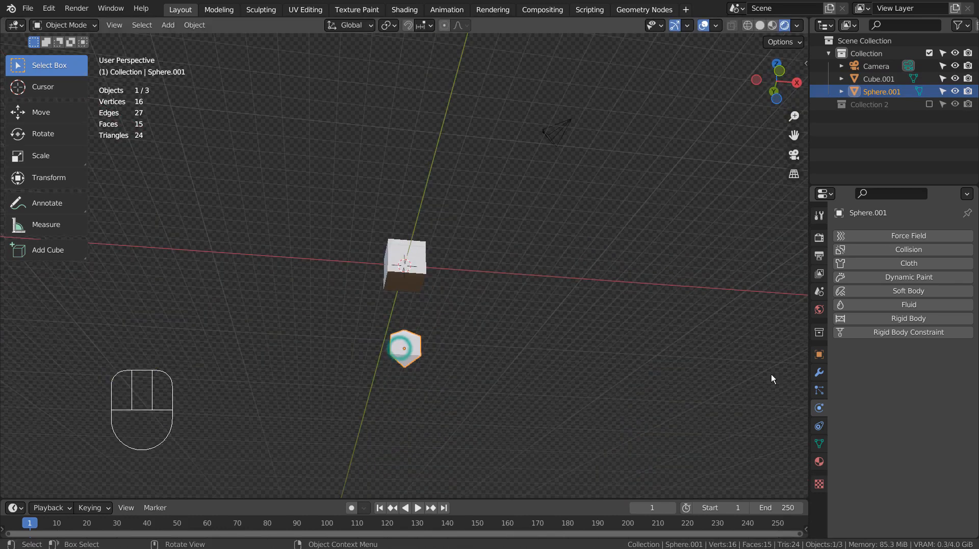
- Assign the existing orange emission material Material.001 to the low-poly sphere and deselect it
left_click(819, 461)
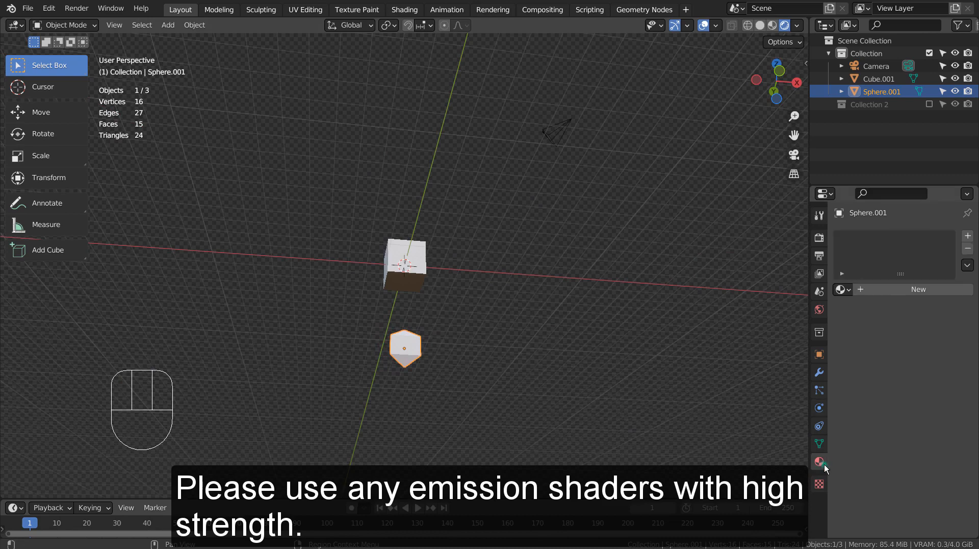
left_click(841, 289)
left_click(815, 322)
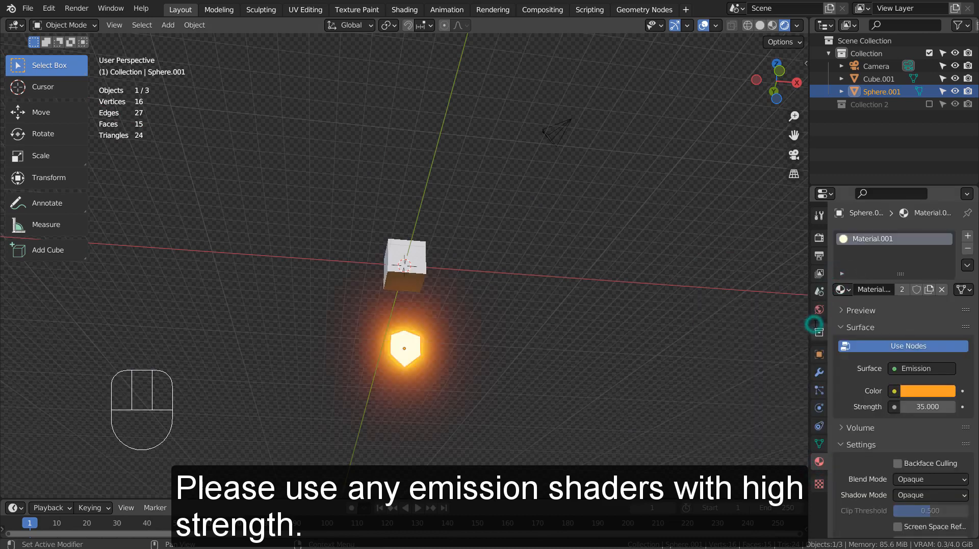
middle_click_drag(669, 324, 581, 371)
left_click(580, 372)
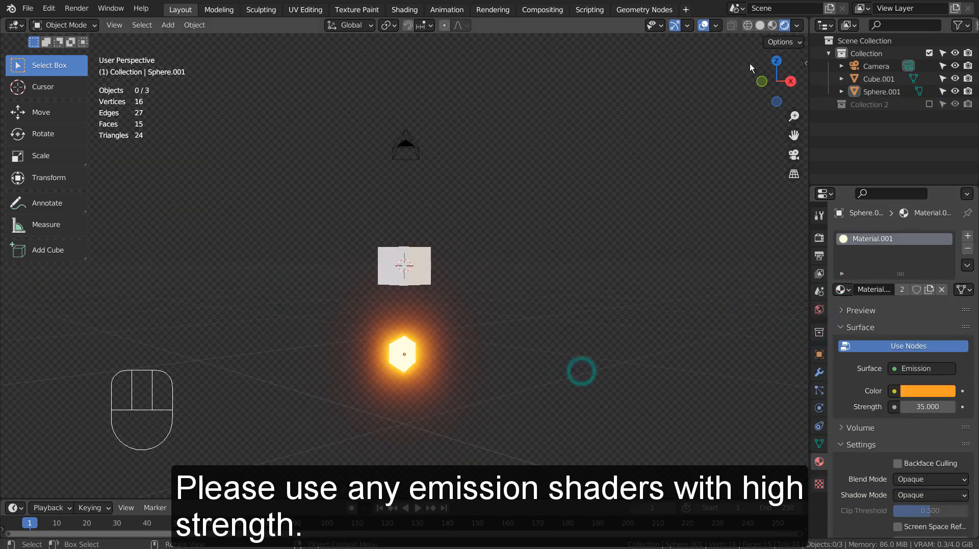
- Switch the viewport to solid shading and display the scene's render settings
left_click(760, 26)
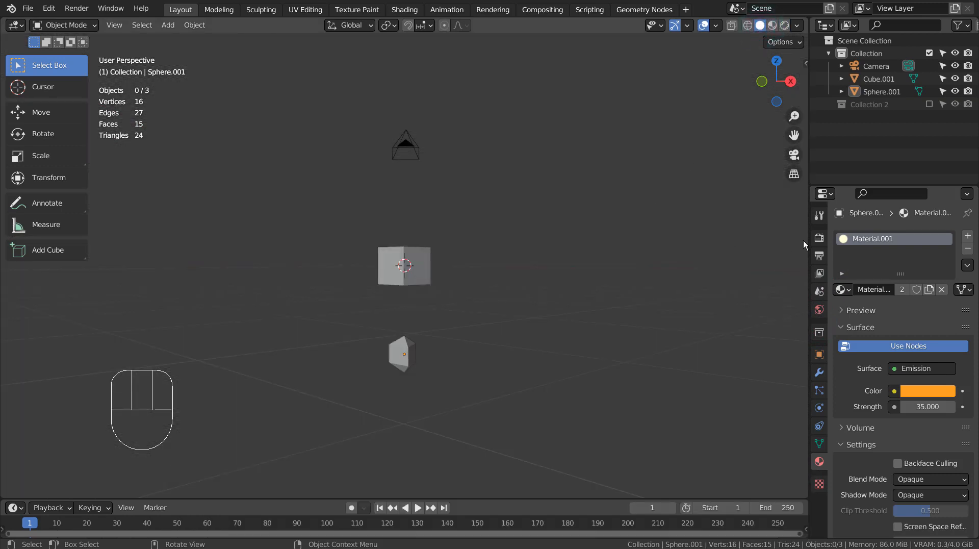
left_click(820, 238)
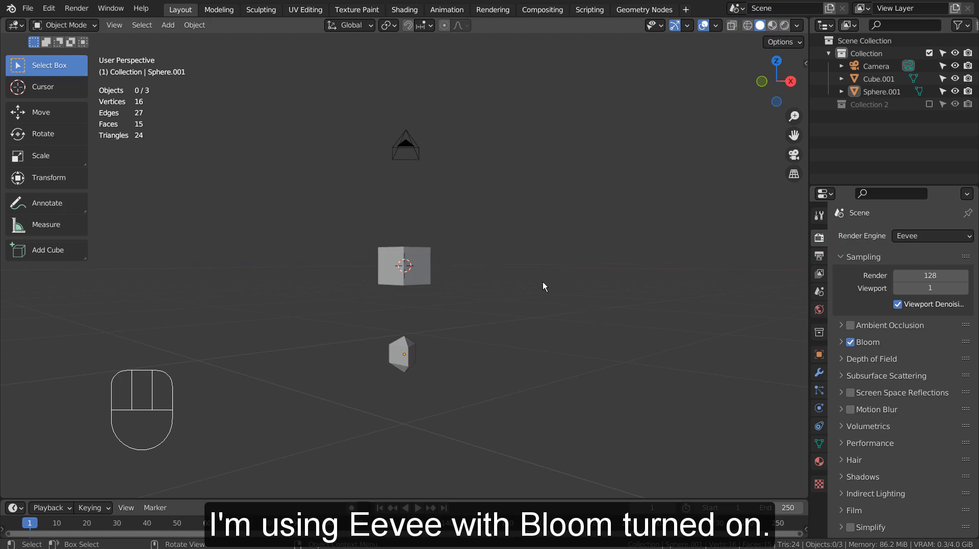
middle_click_drag(543, 282, 534, 303)
- Add an emitter particle system to the new cube
left_click(430, 280)
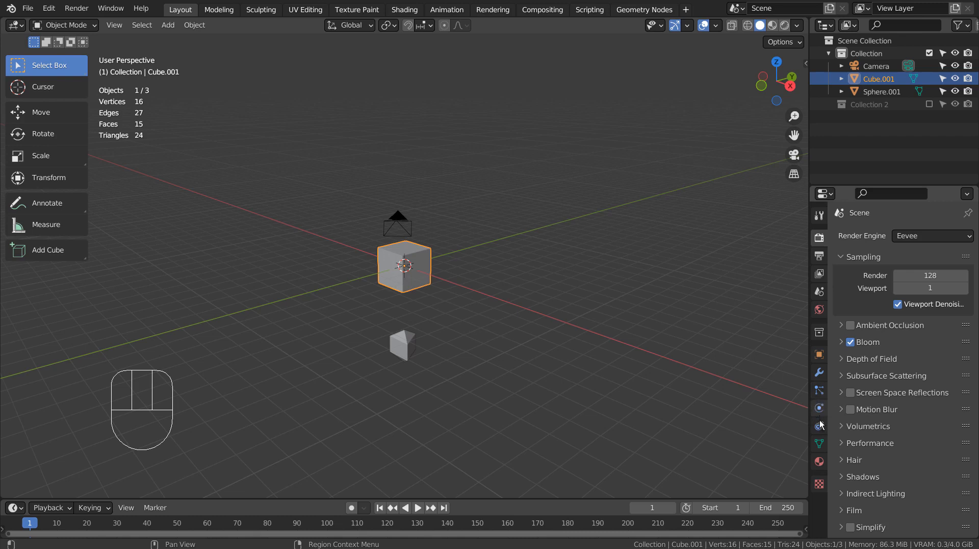
left_click(819, 390)
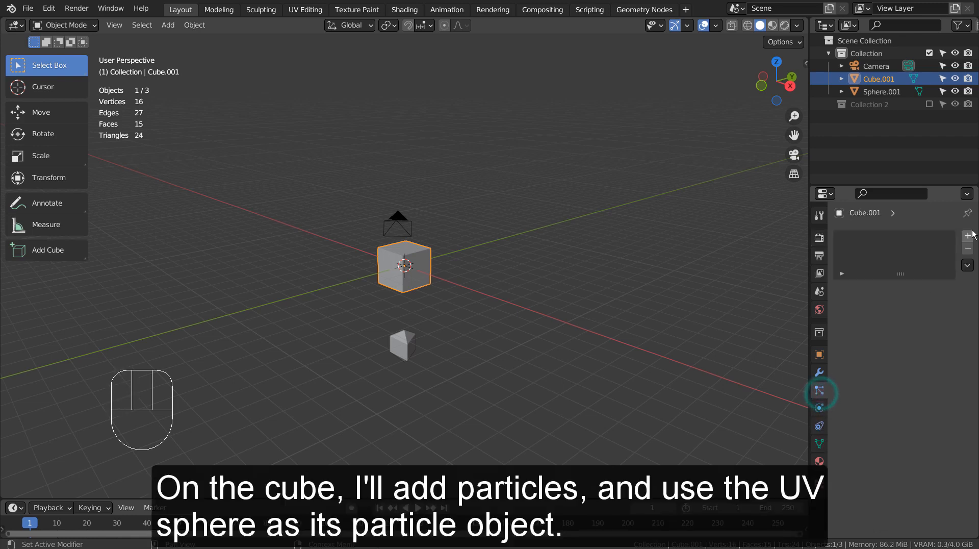
left_click(968, 236)
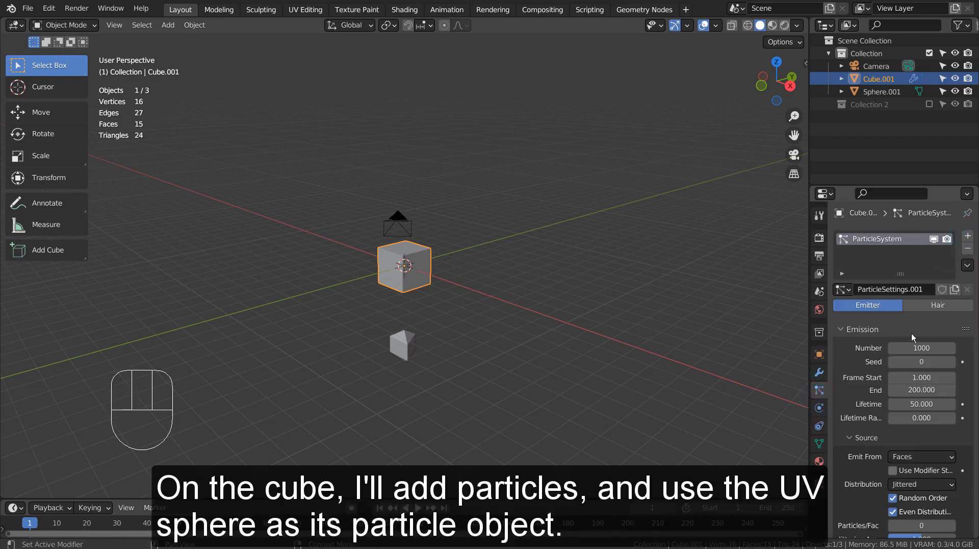
- Render the cube's particles as Object, using Sphere.001 as the instance object
scroll(911, 393, "down", 8)
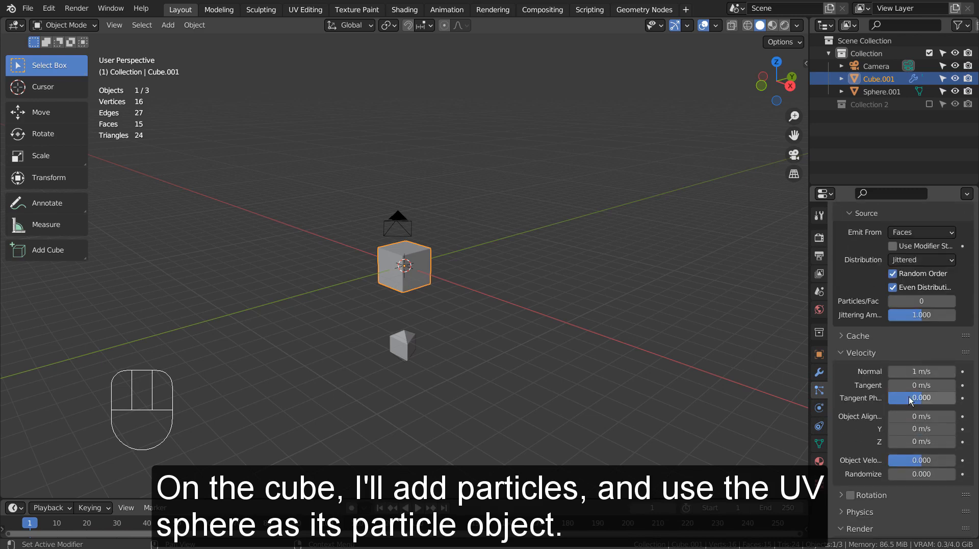
scroll(904, 401, "down", 5)
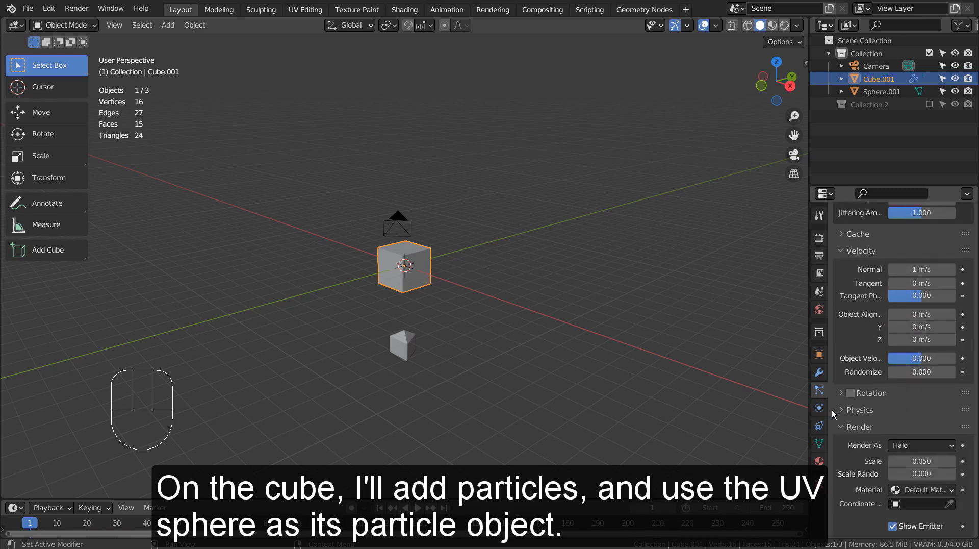
scroll(871, 425, "down", 5)
left_click(925, 344)
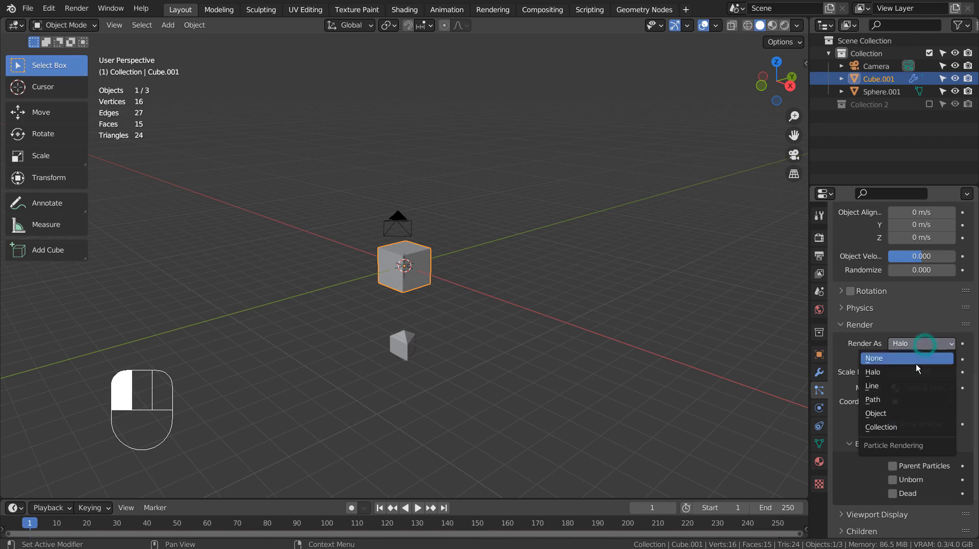
left_click(903, 414)
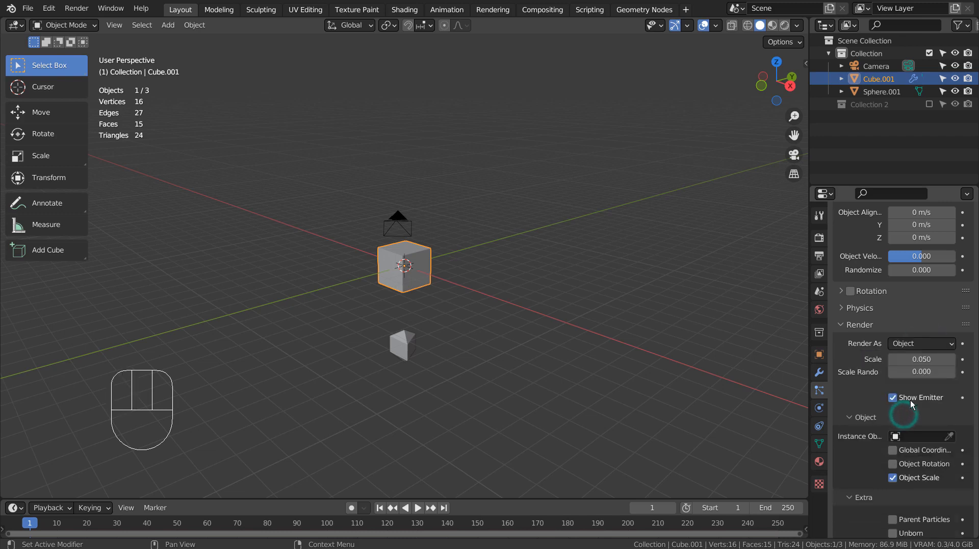
left_click(898, 435)
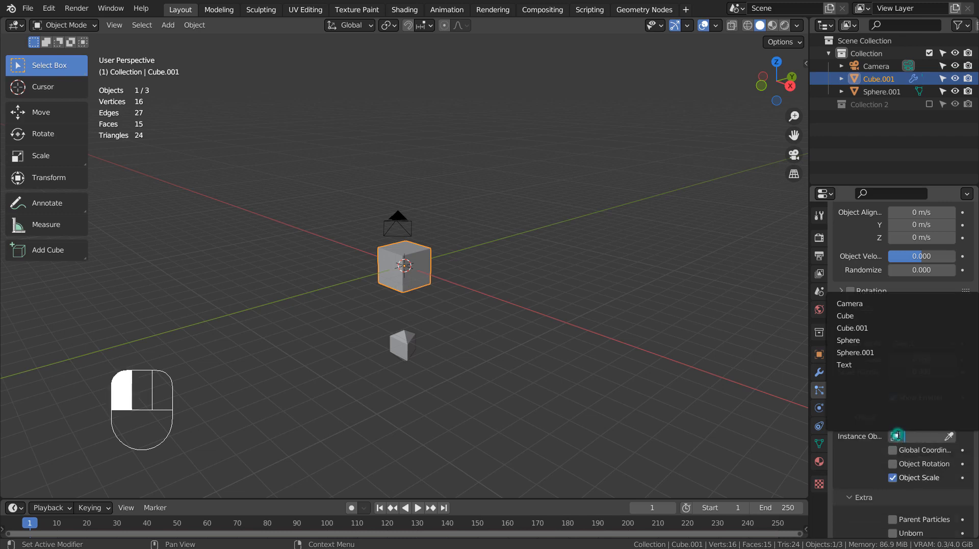
left_click(871, 352)
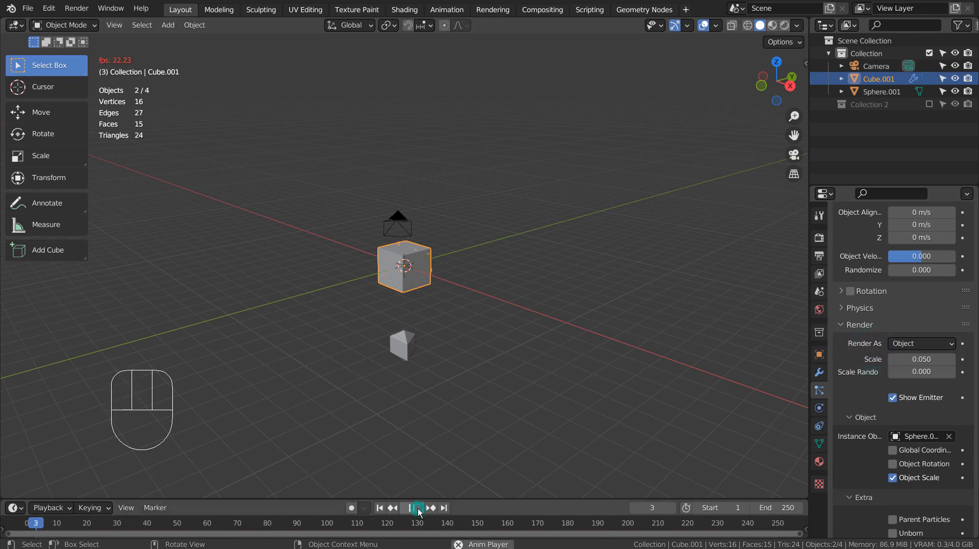
- Play the particle animation, inspect the emission around the cube from several angles, and stop the playback
left_click(504, 400)
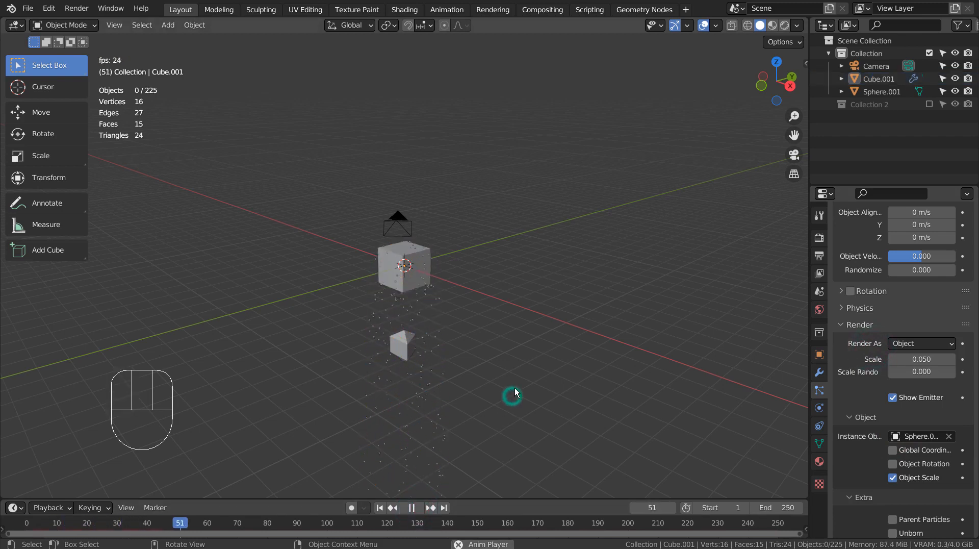
middle_click_drag(515, 387, 533, 350)
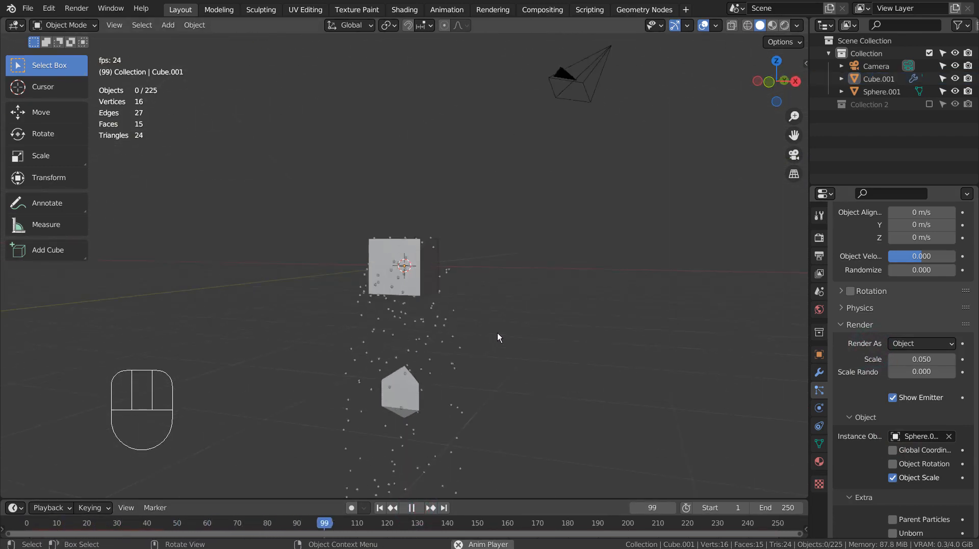
scroll(497, 332, "up", 4)
middle_click_drag(433, 322, 470, 320)
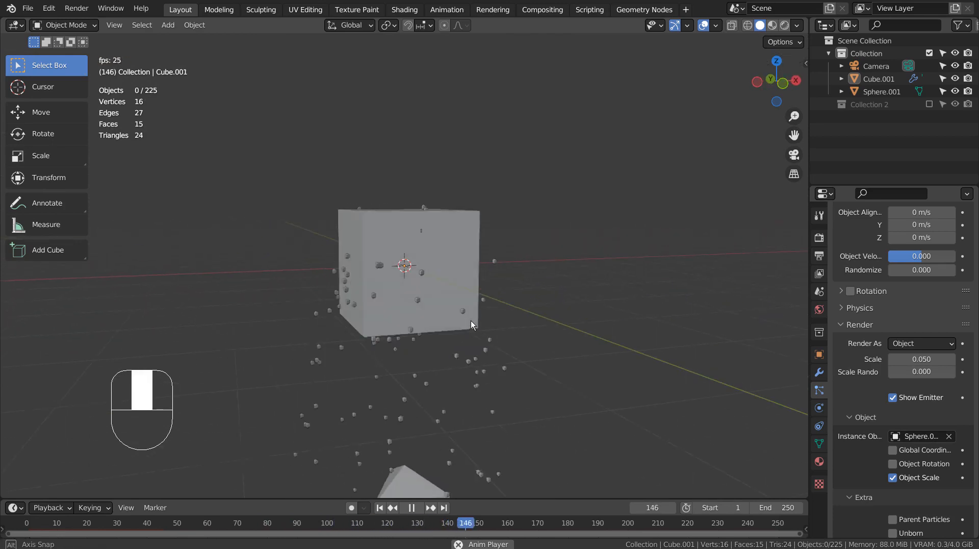
left_click(412, 508)
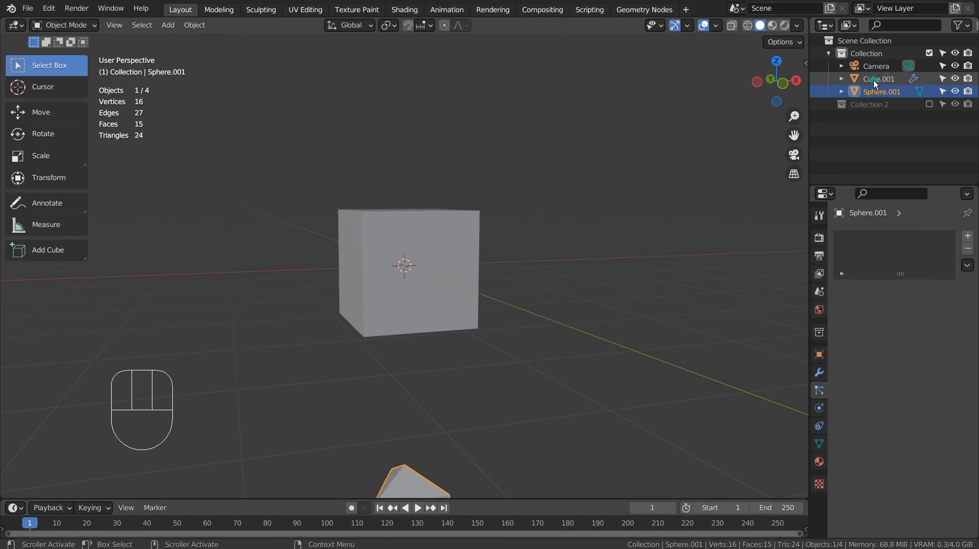
- Set the cube's particle velocity Object Align to 10 m/s on X and 10 m/s on Z
left_click(874, 80)
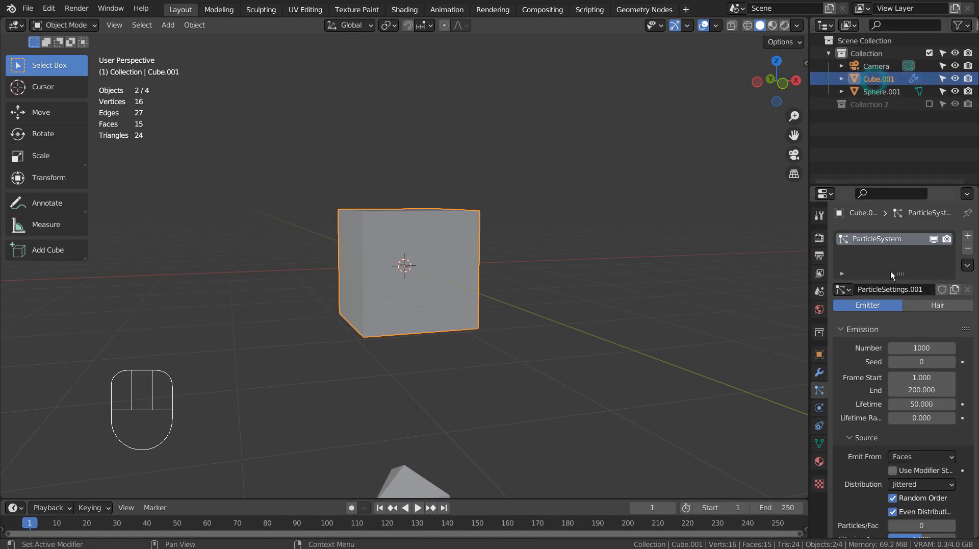
scroll(907, 418, "down", 8)
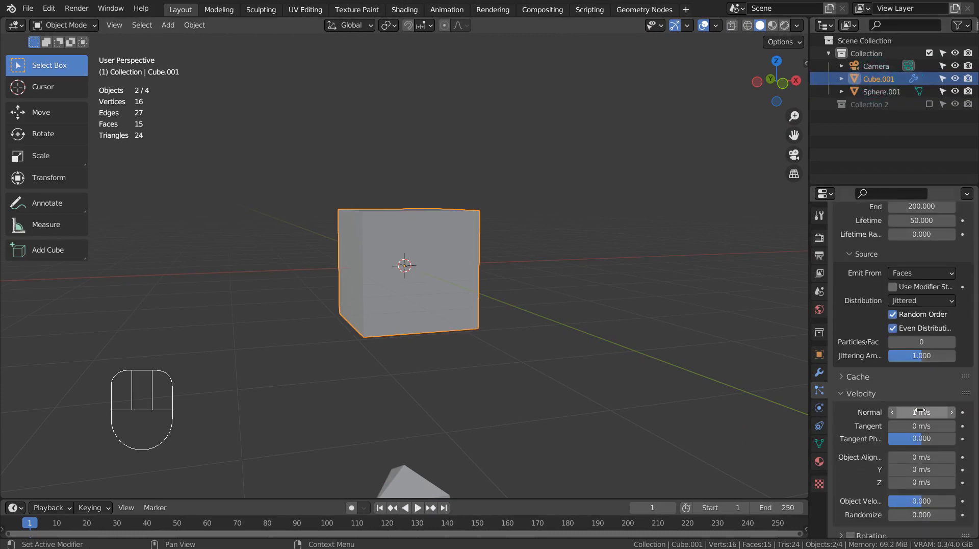
left_click(933, 456)
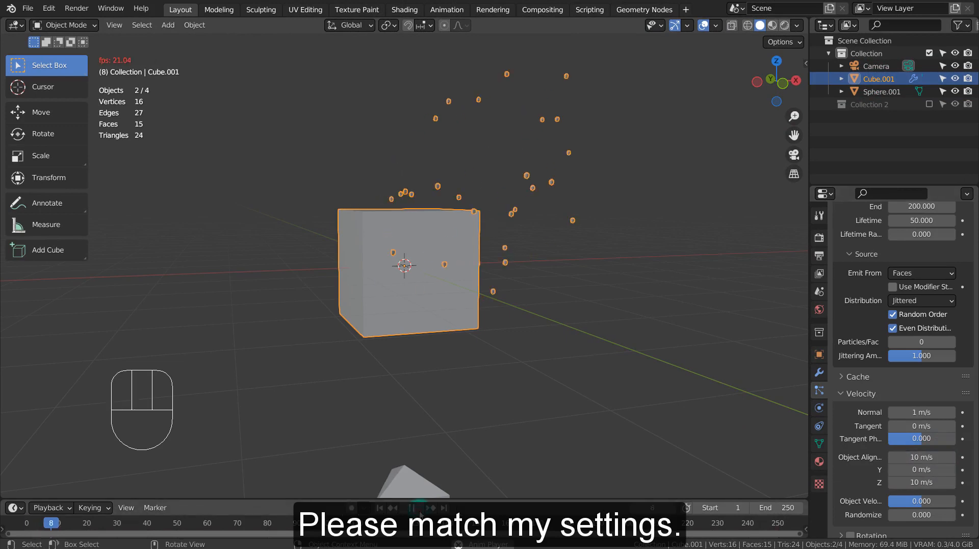
- Switch the viewport to rendered shading and inspect the cube's glowing particle stream during playback
scroll(549, 339, "down", 5)
middle_click_drag(553, 335, 587, 329)
middle_click_drag(552, 313, 458, 361, "shift")
scroll(500, 329, "up", 6)
middle_click_drag(524, 277, 548, 263)
left_click(784, 25)
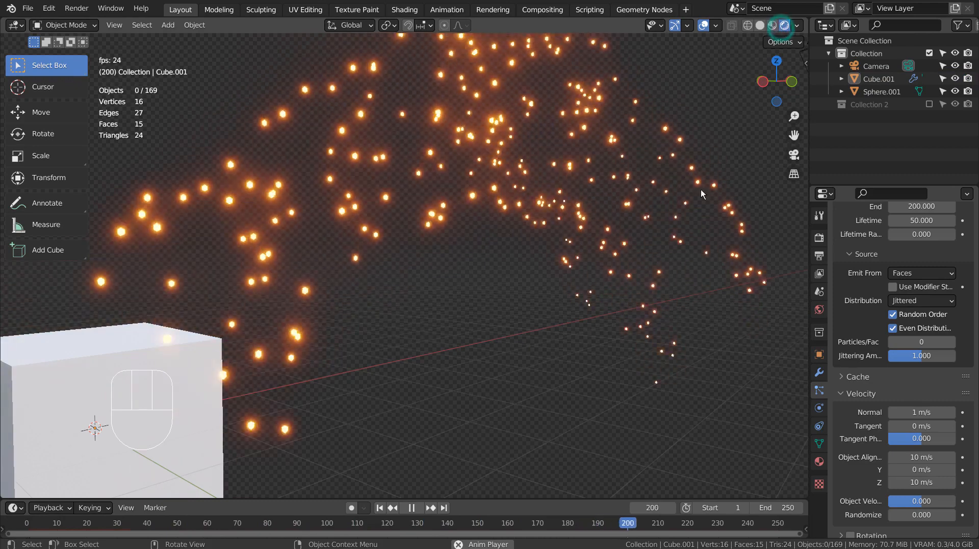
left_click(648, 275)
mouse_move(592, 304)
middle_mouse_down()
mouse_move(682, 285)
mouse_move(586, 288)
middle_mouse_up()
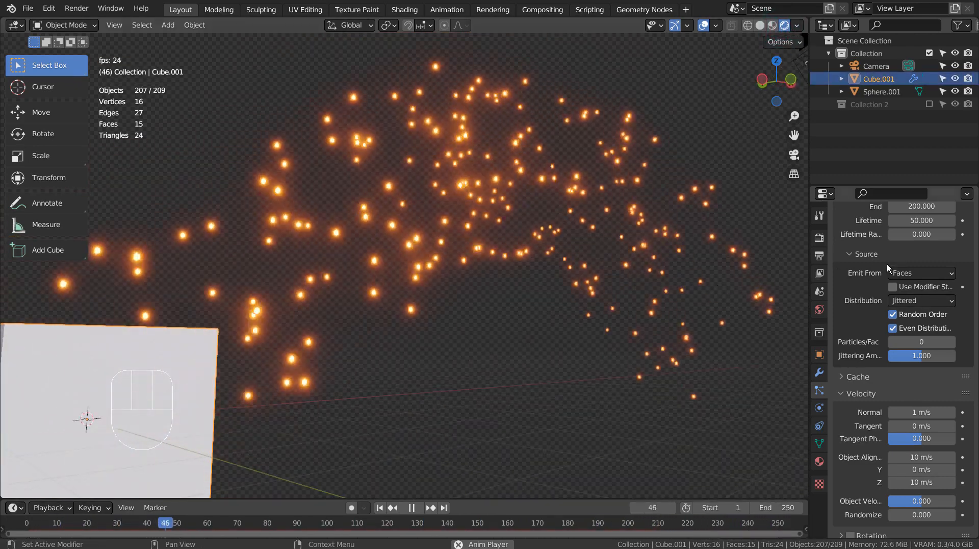
- Set the number of particles emitted by the cube to 5000
scroll(898, 270, "up", 5)
left_click(921, 286)
type("5000")
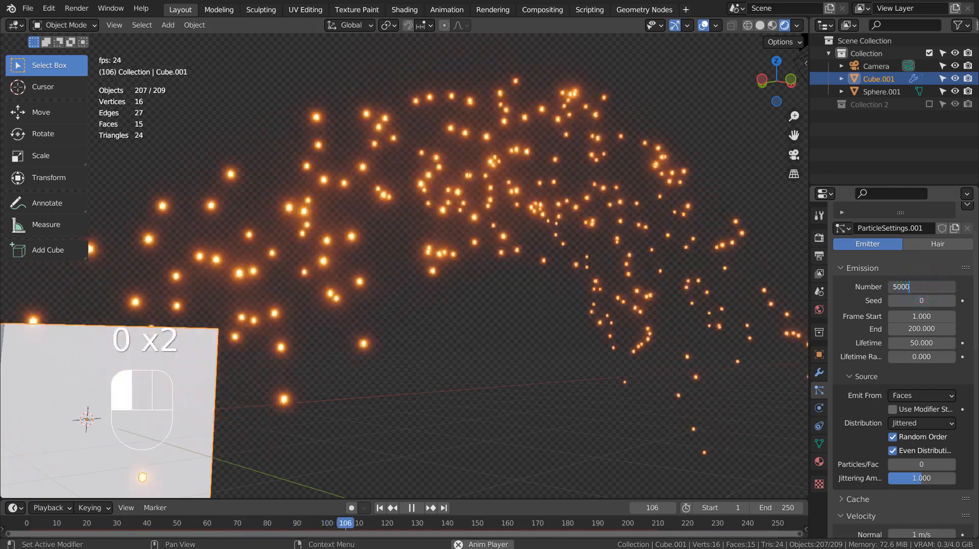
key("Return")
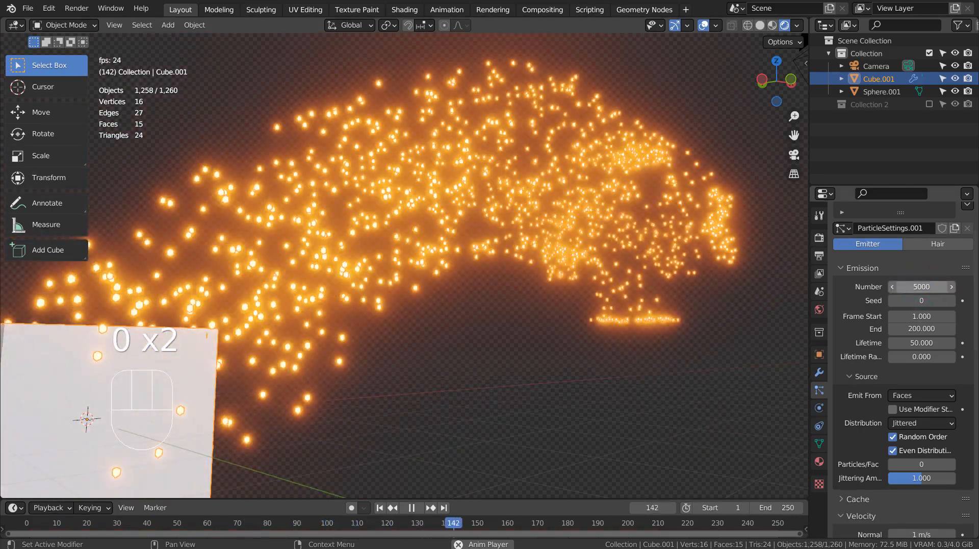
- Set the particle emission's end frame to 250 and the particle lifetime to 250
left_click(920, 328)
type("250")
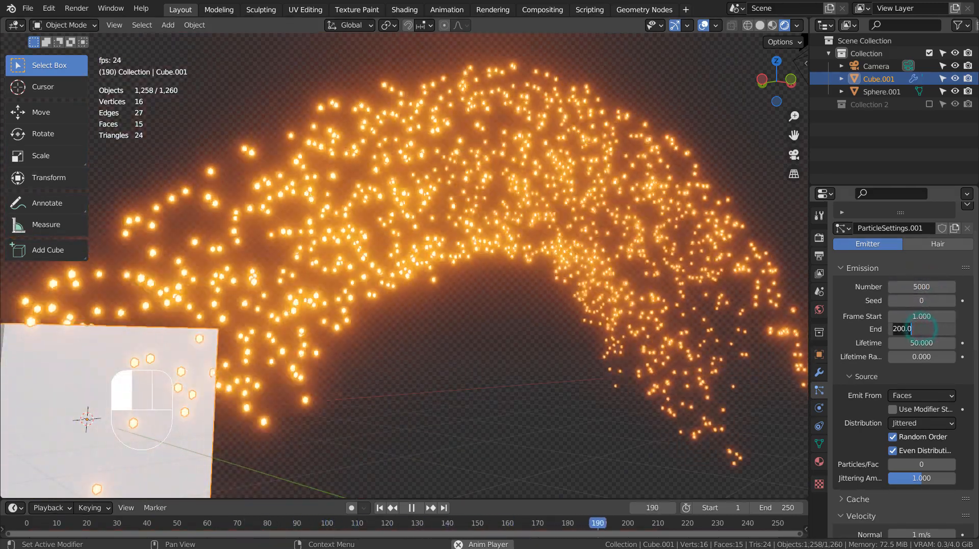
key("Tab")
type("250")
key("Return")
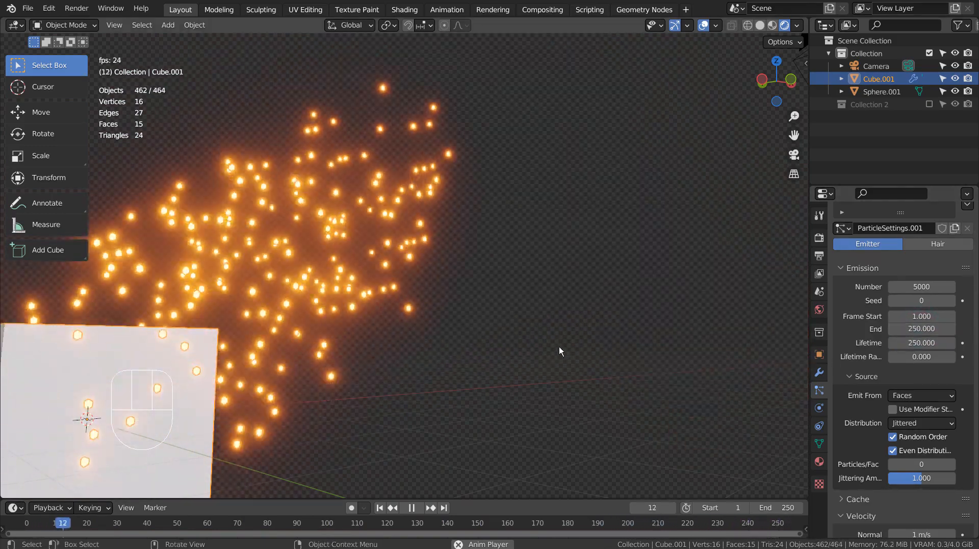
- Inspect the denser particle stream around the cube from other angles and stop the playback
left_click(522, 353)
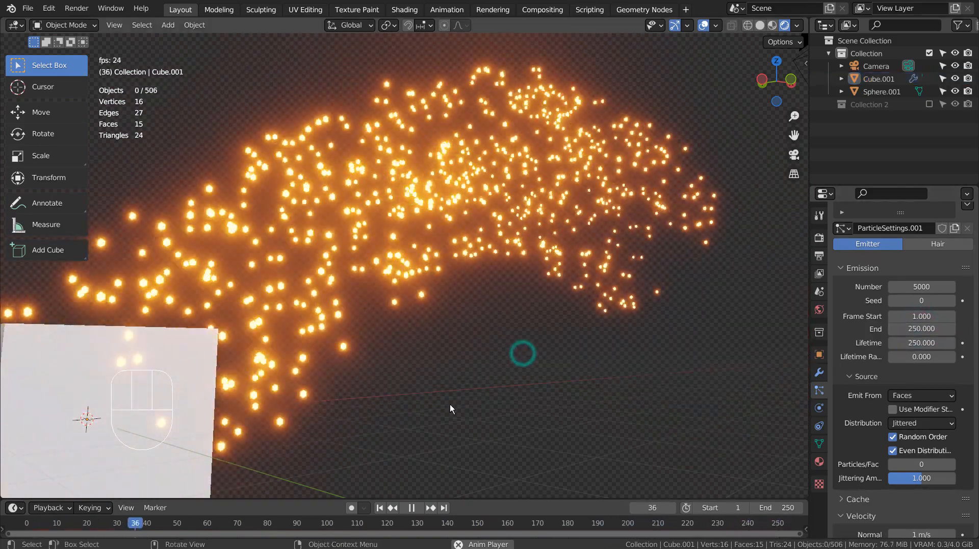
middle_click_drag(552, 388, 531, 385)
middle_click_drag(516, 352, 519, 375)
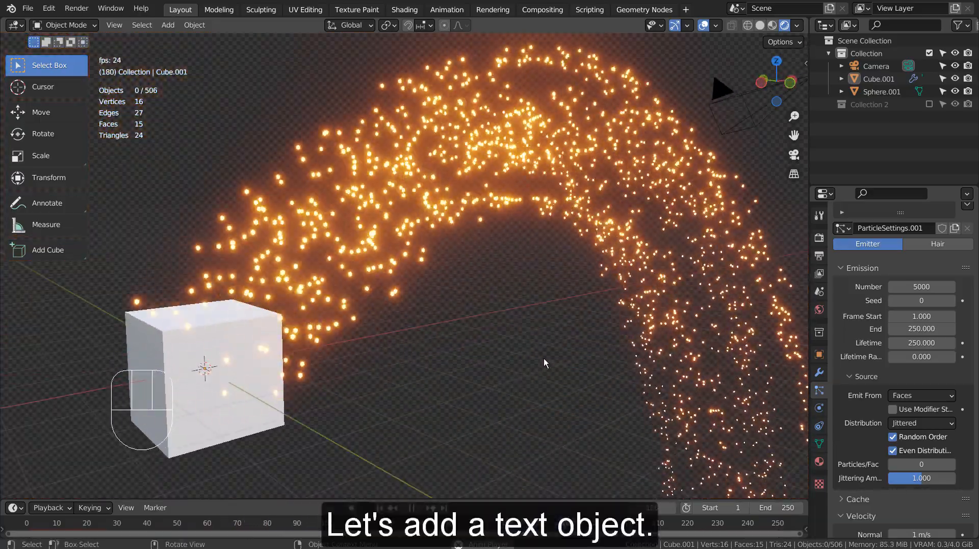
key("Escape")
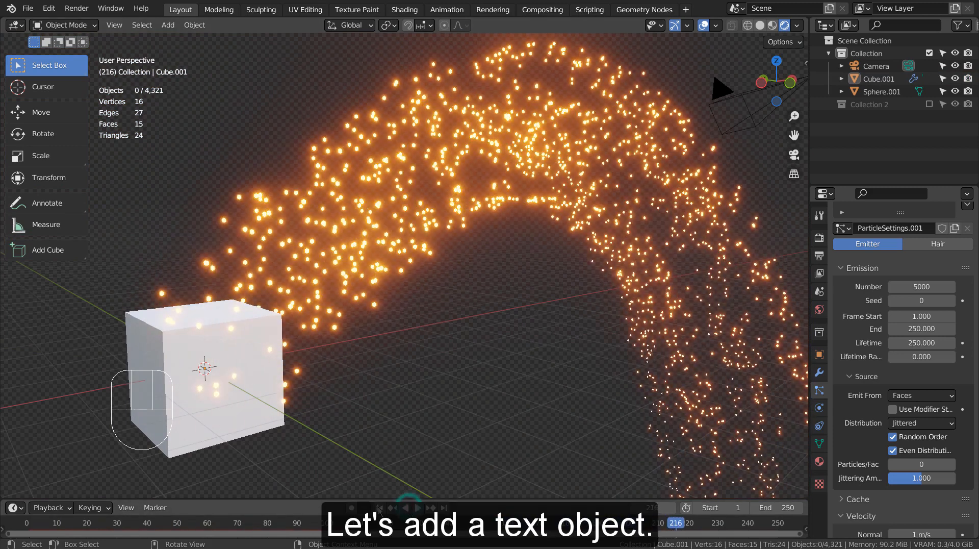
- Add a text object at the origin and replace its default wording with LOGO
key("shift+a")
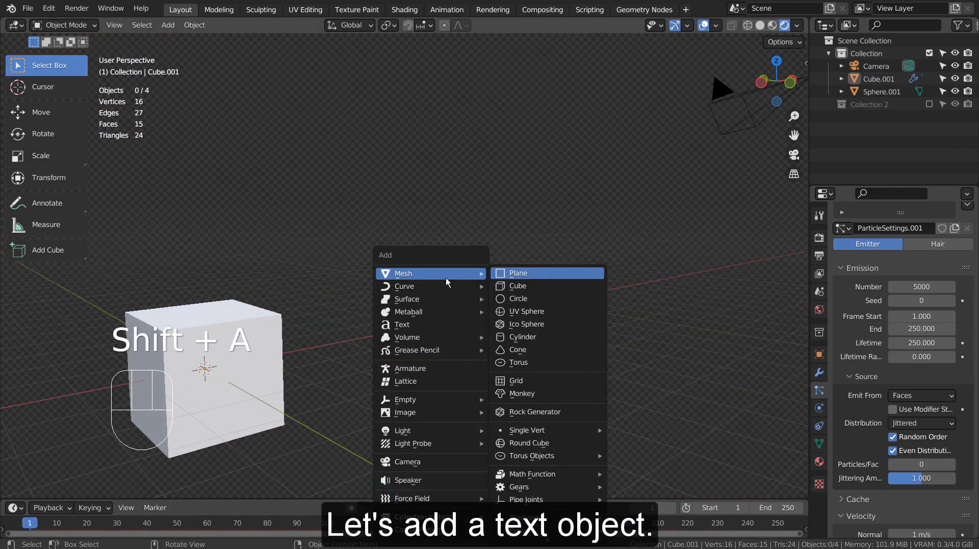
left_click(442, 320)
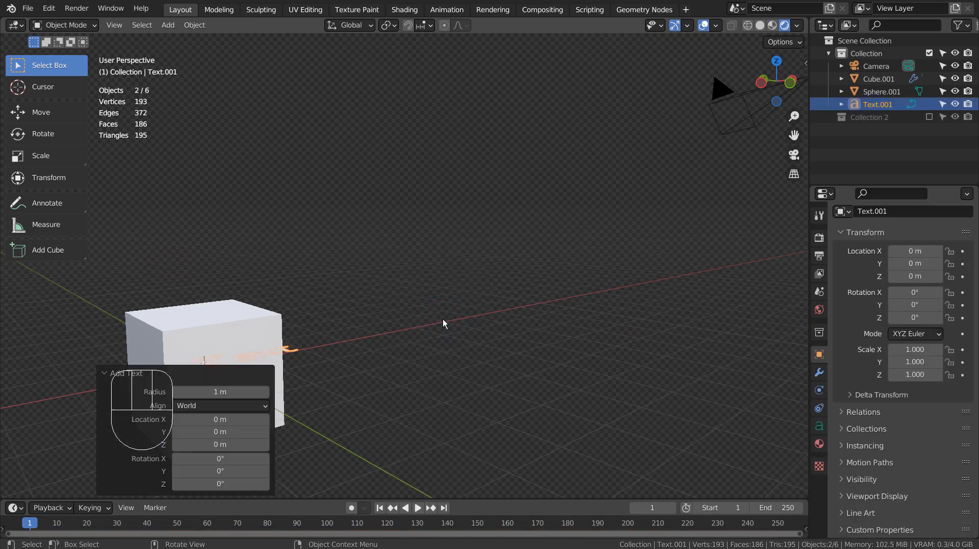
key("Tab")
key("BackSpace")
key("BackSpace")
key("BackSpace")
key("BackSpace")
key("BackSpace")
key("BackSpace")
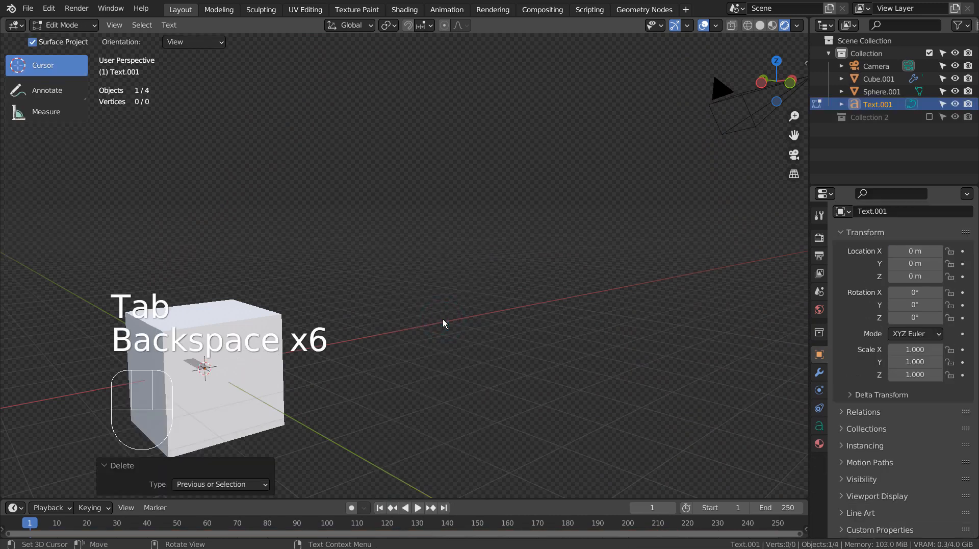
type("LOGO")
key("Tab")
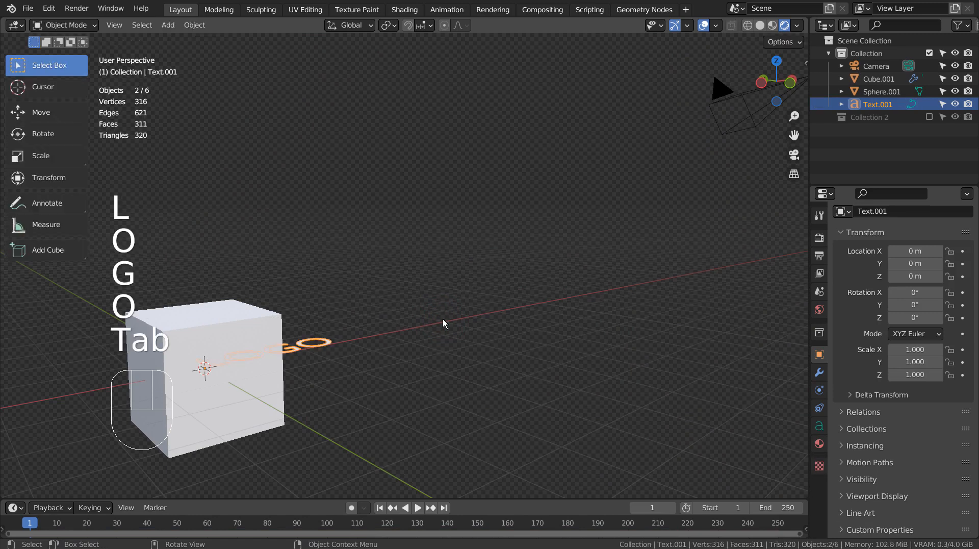
- Rotate the LOGO text 90° about the X axis so it stands upright
key("r")
key("x")
key("9")
key("0")
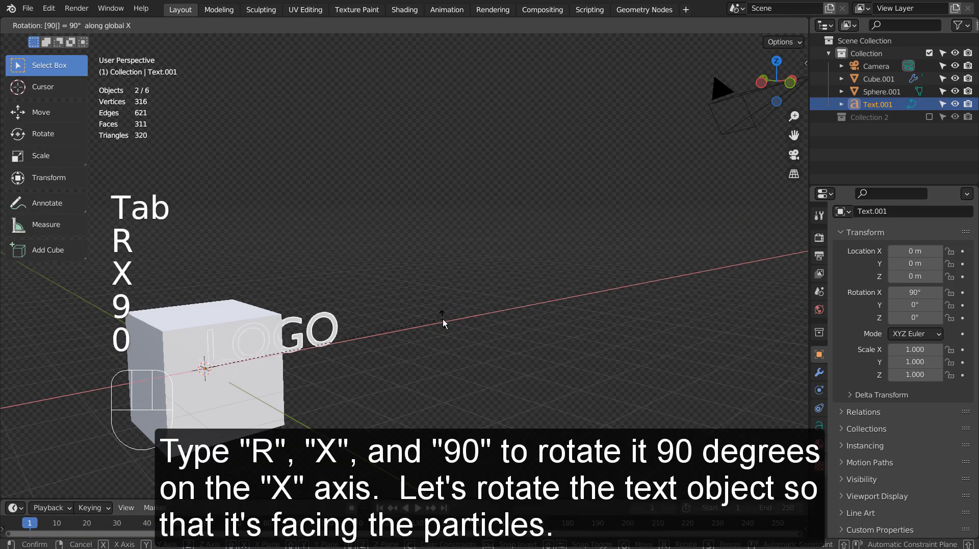
key("Return")
- Rotate the text to -90° about Z and move it about 3.88 m along X and 1.32 m along Y
key("KP_7")
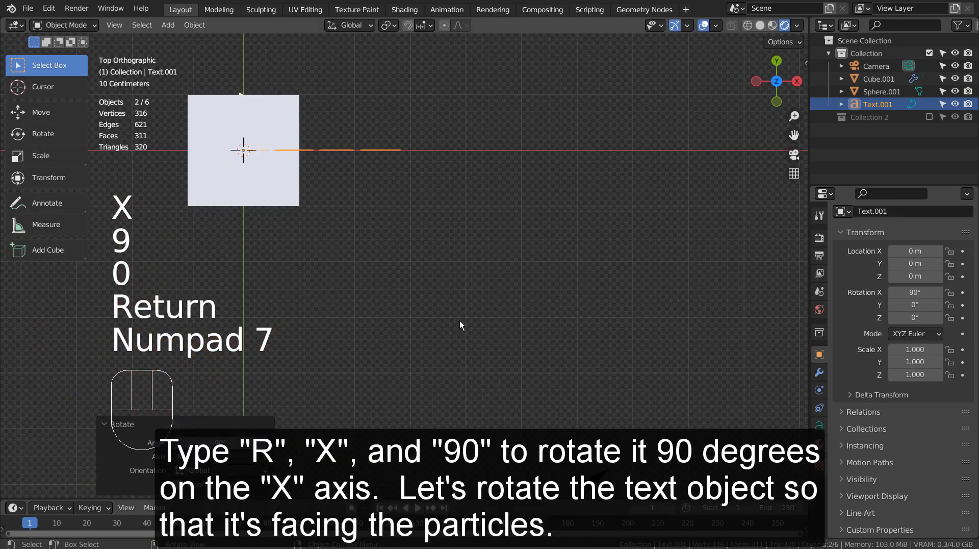
key("r")
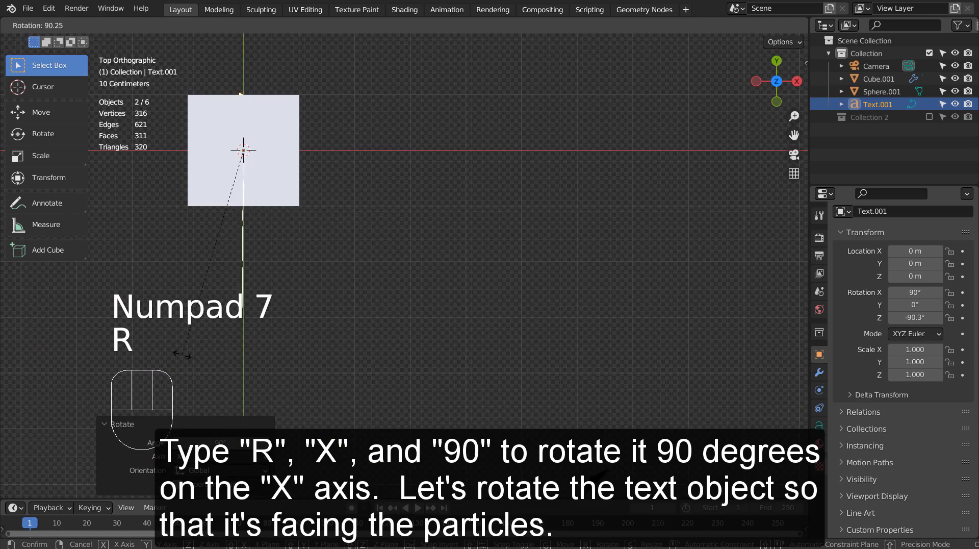
left_click(183, 355, "ctrl")
key("g")
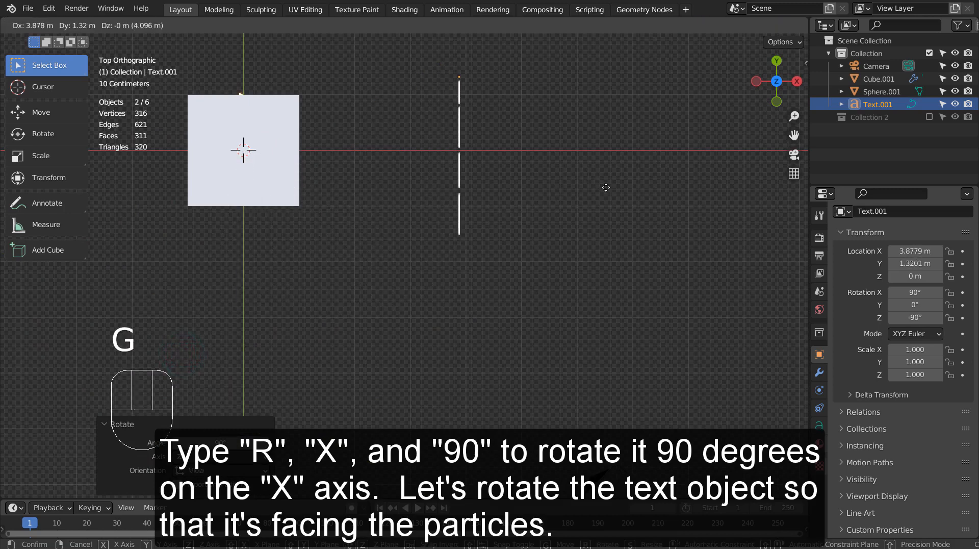
left_click(606, 187)
- Assign the existing blue Material.002 to the LOGO text
left_click(821, 445)
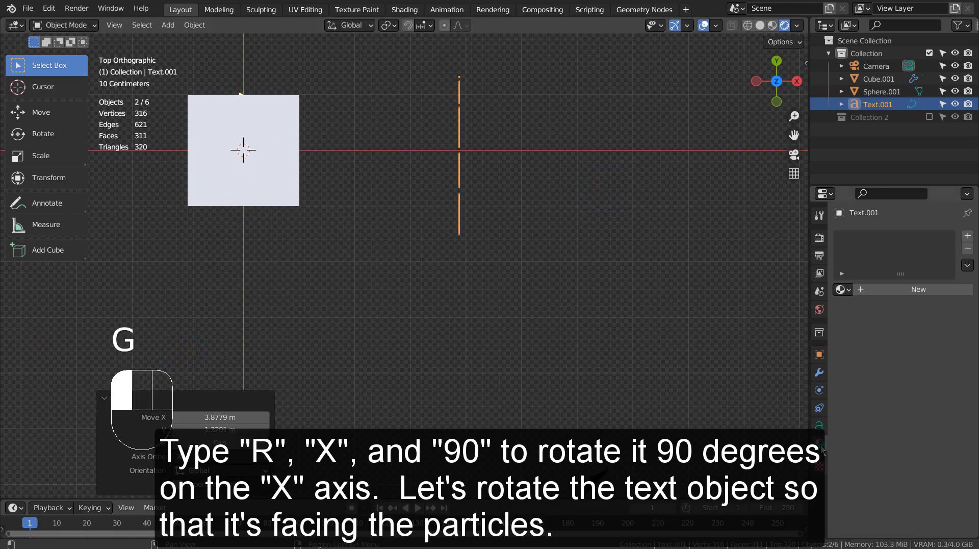
left_click(843, 289)
left_click(730, 329)
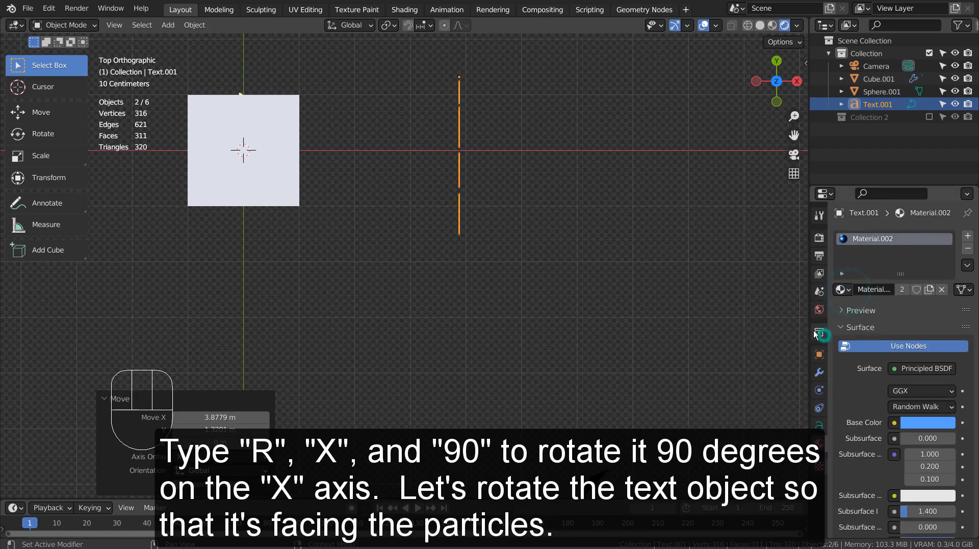
- Extrude the LOGO text's geometry by about 0.057 m
middle_click_drag(484, 314, 637, 212)
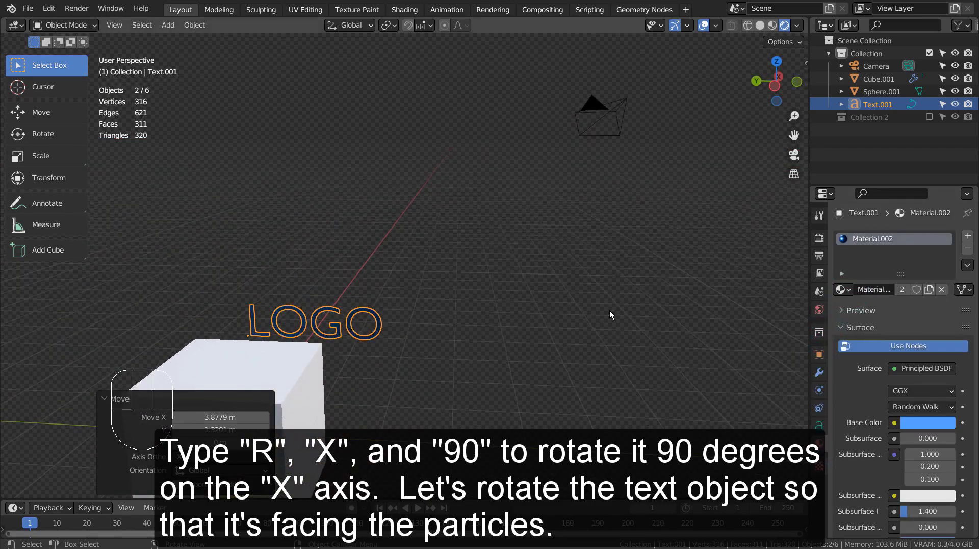
middle_click_drag(610, 310, 510, 365)
left_click(818, 426)
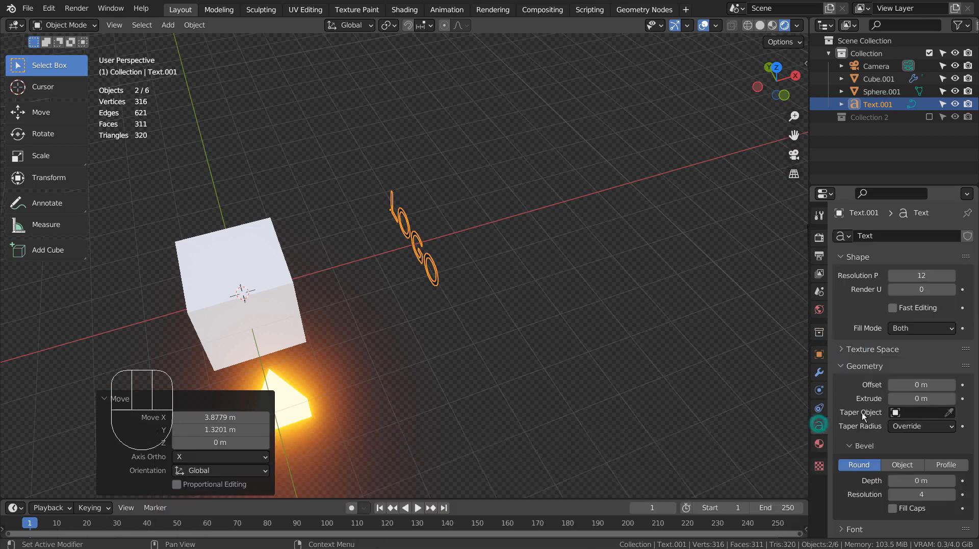
left_click_drag(921, 399, 941, 399, "shift")
left_click(569, 341)
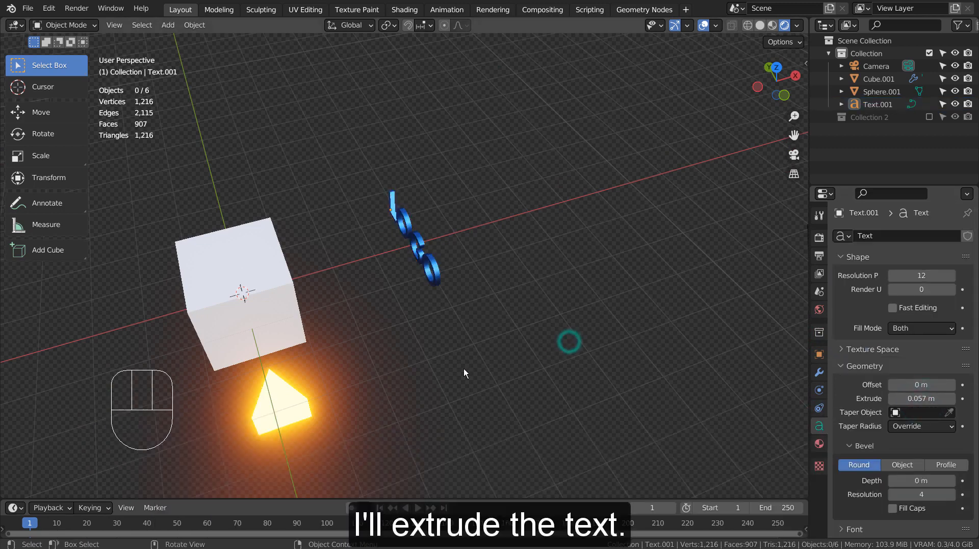
- Play the animation and move the LOGO text about 1.49 m along X and 3.27 m up into the particle stream
middle_click_drag(464, 368, 489, 377)
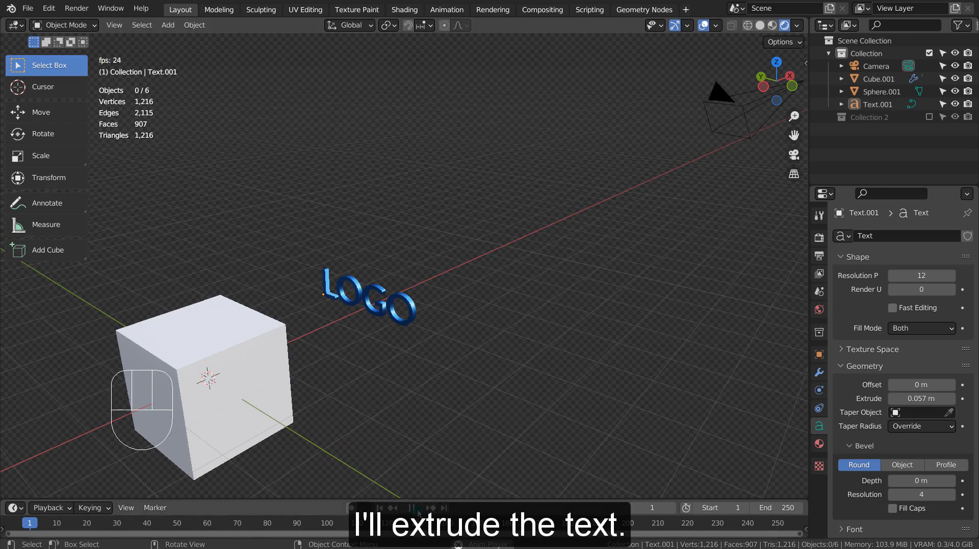
left_click(413, 507)
left_click(388, 301)
key("KP_1")
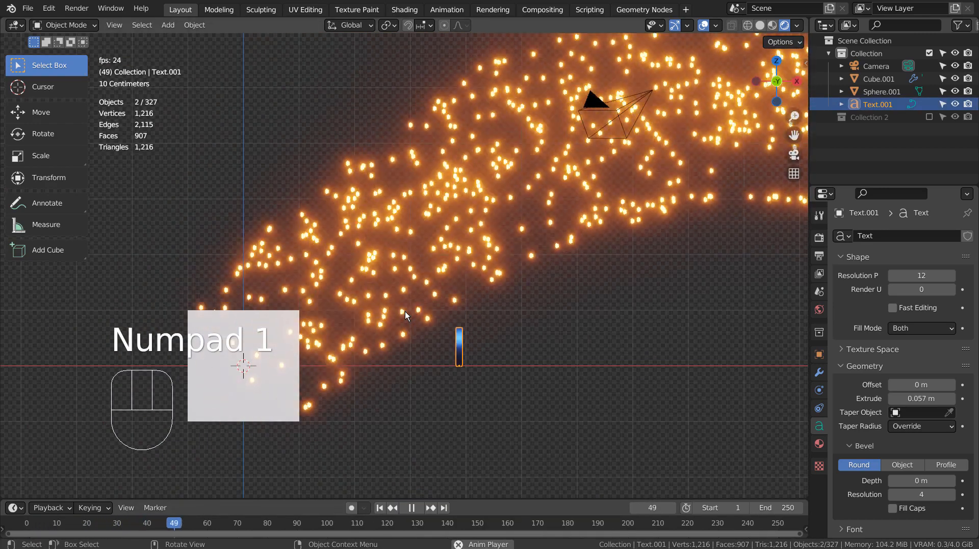
key("g")
left_click(486, 128)
key("s")
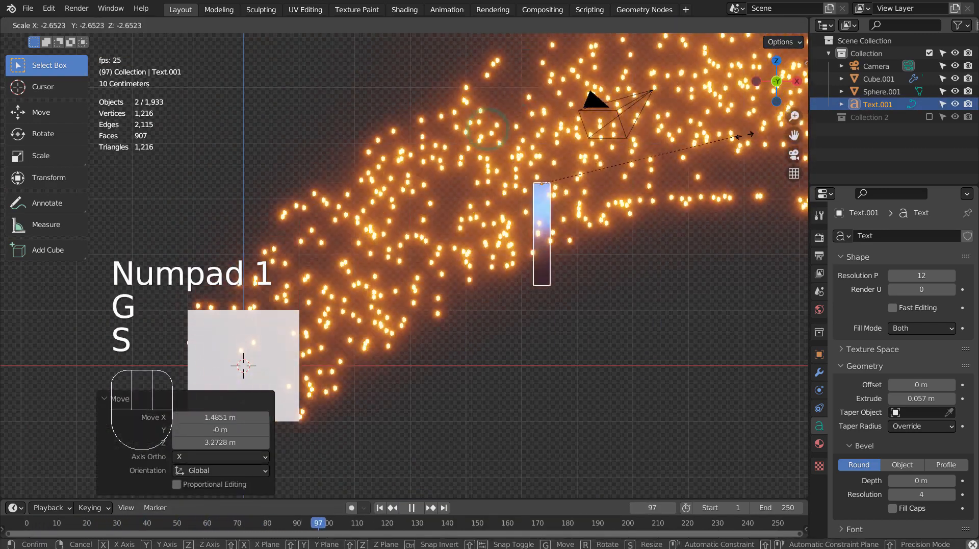
left_click(794, 134)
key("ctrl+z")
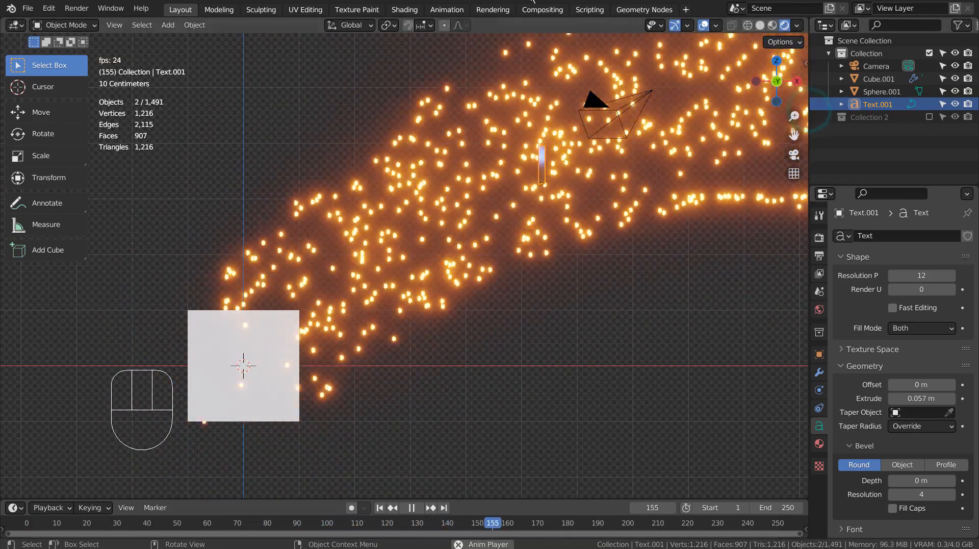
- Enlarge the LOGO text about five times and move it about 0.64 m along X and 1.03 m down
key("s")
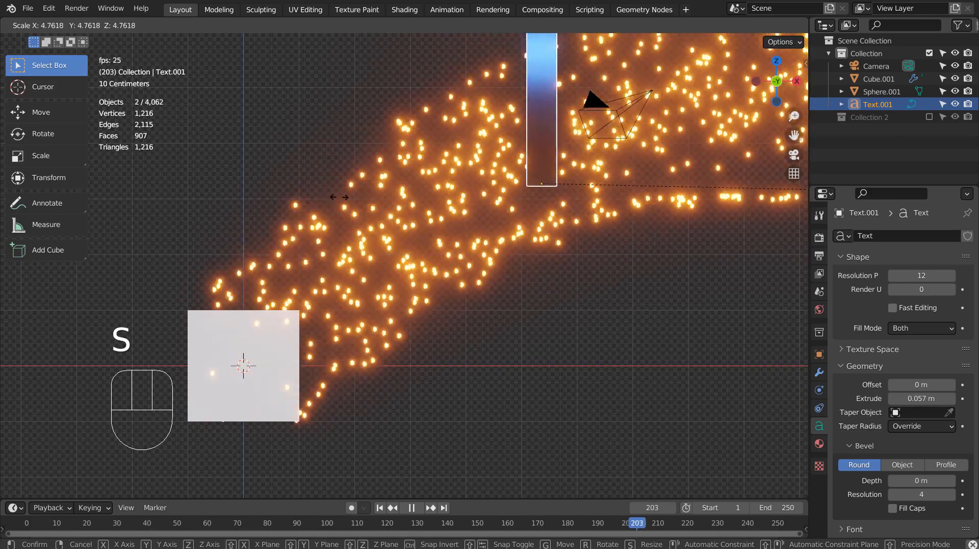
left_click(340, 197)
key("g")
left_click(346, 260)
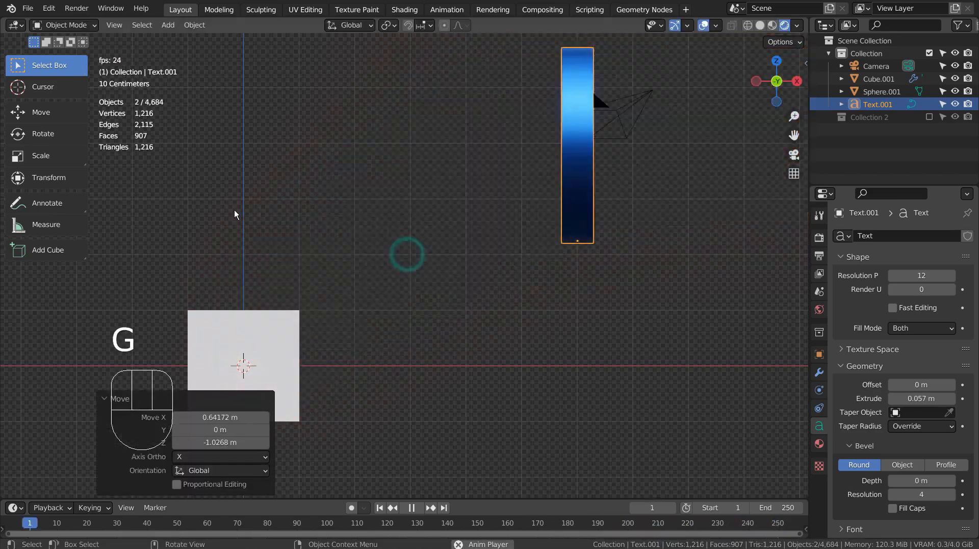
- Scale the LOGO text down by a factor of about 0.449
middle_click_drag(234, 210, 445, 173)
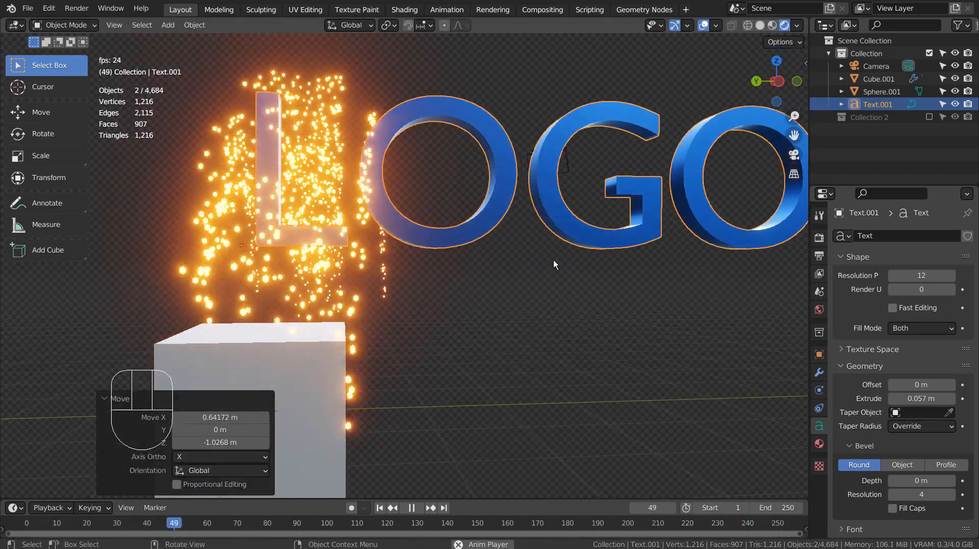
key("s")
left_click(402, 275)
- Move the LOGO text about 1.98 m along Y and 1.05 m up so it overlaps the particle stream
key("KP_1")
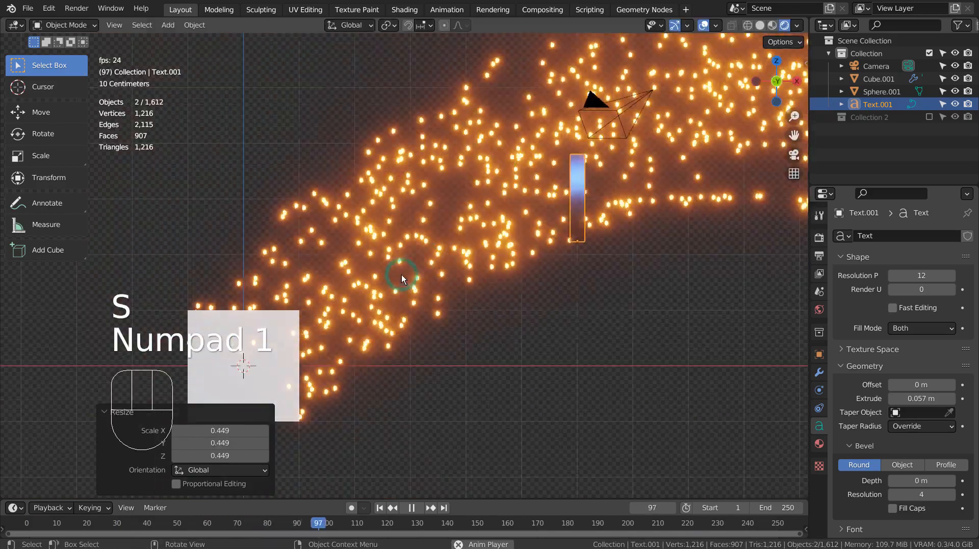
key("KP_3")
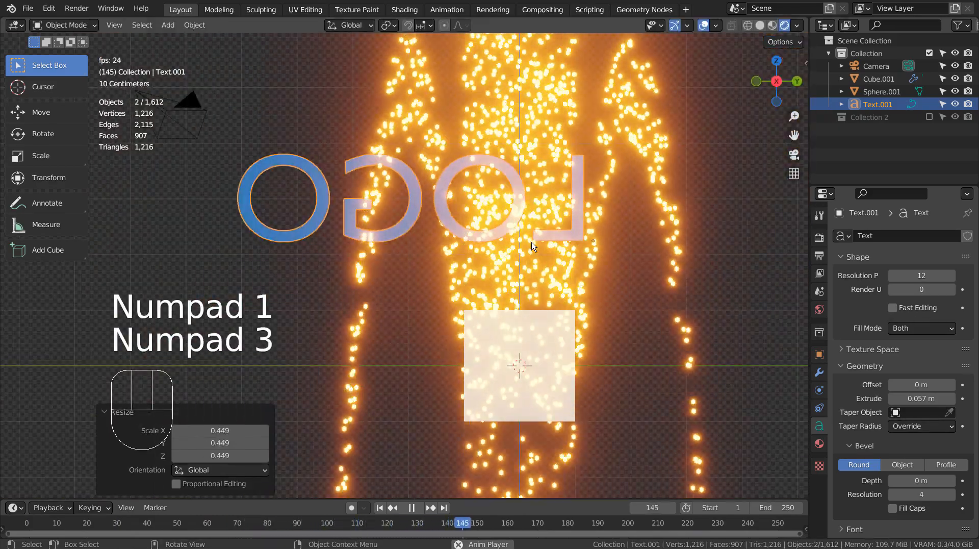
key("g")
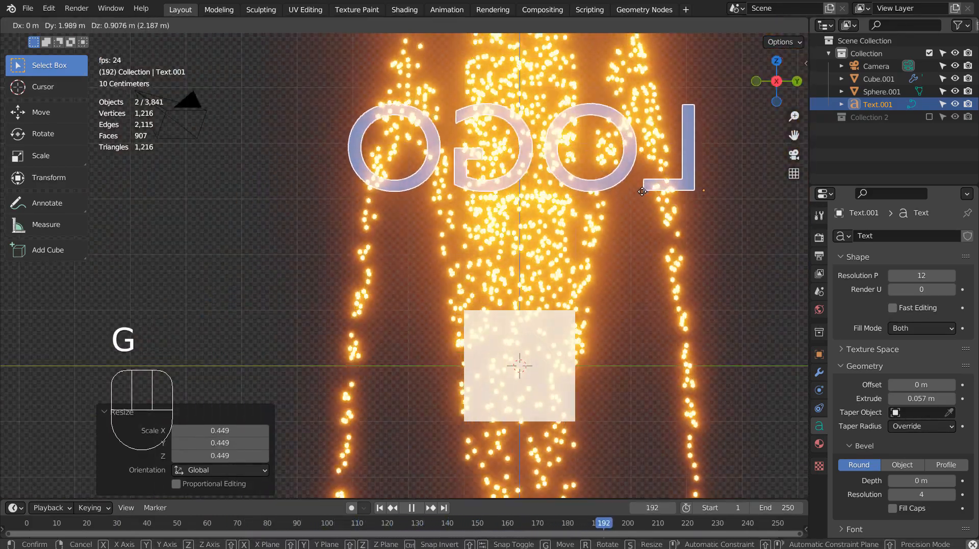
left_click(642, 190)
- Scale the LOGO text by about 0.728 and move it about -1.08 m along Y and 0.46 m down
key("s")
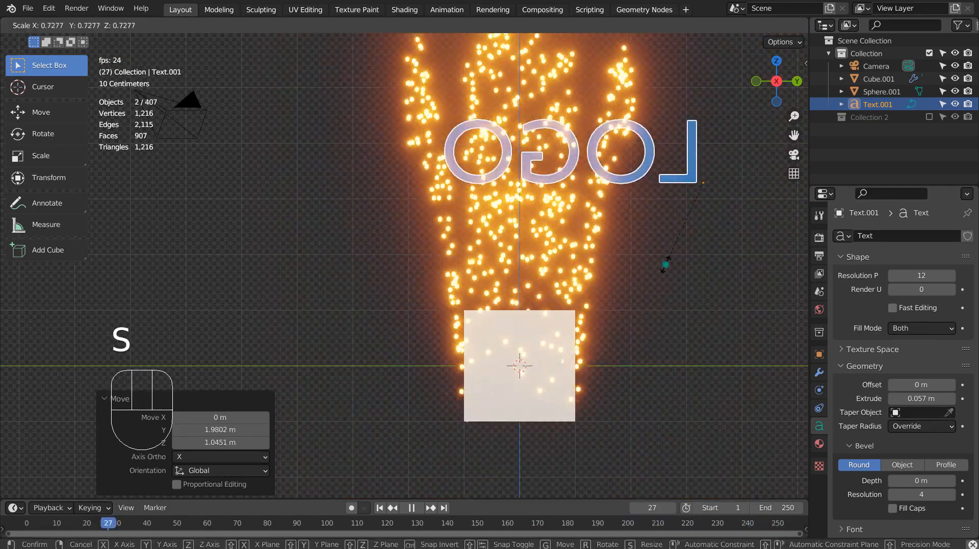
left_click(665, 264)
key("g")
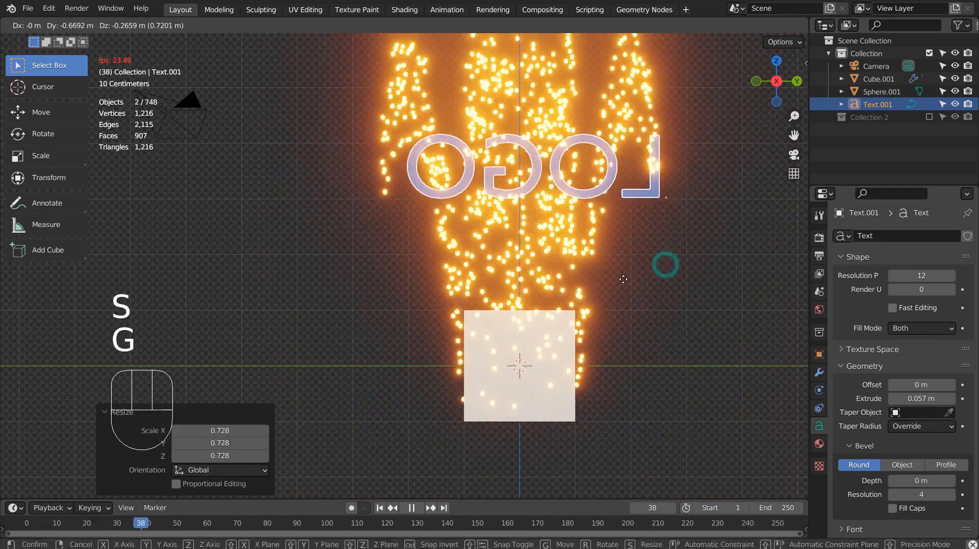
left_click(606, 289)
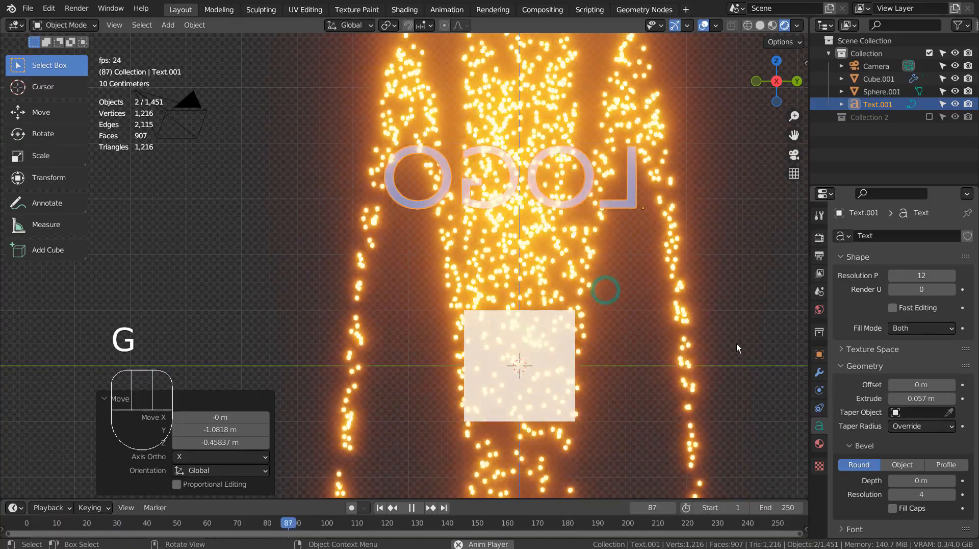
- Shrink the LOGO text by a factor of about 0.561 and move it about -0.9 m along Y and 0.62 m down
key("s")
left_click(679, 287)
key("g")
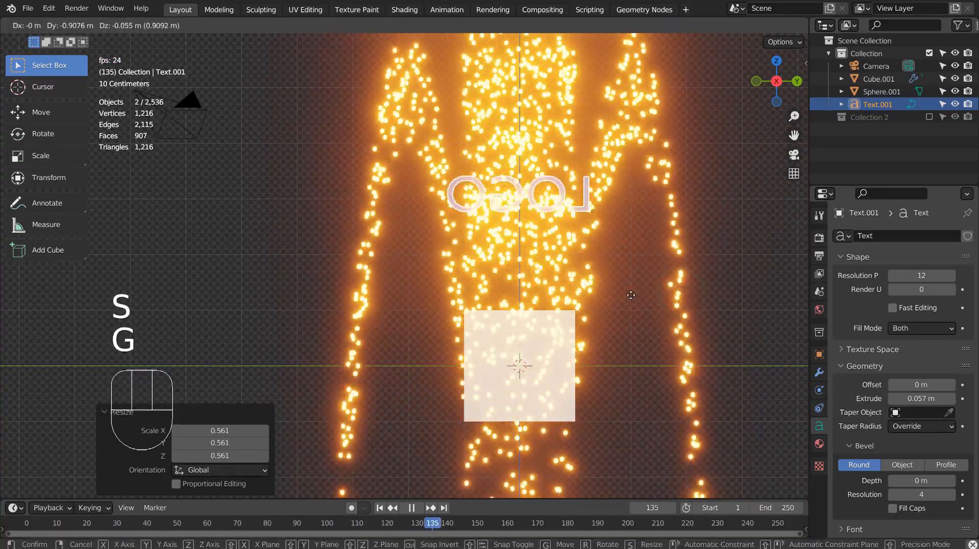
left_click(631, 325)
- Raise the LOGO text about 0.28 m and a further 0.84 m along Z into the middle of the particle stream
middle_click_drag(638, 342, 372, 356)
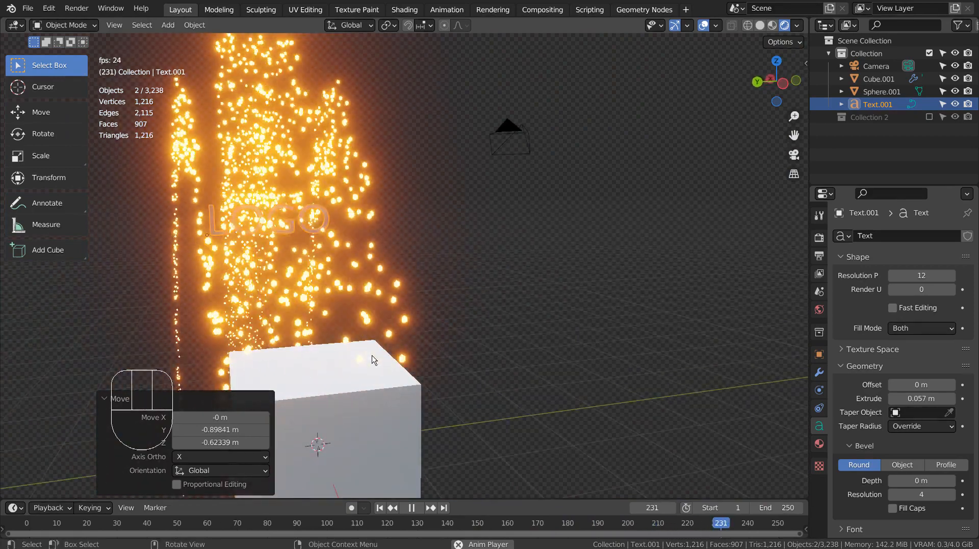
key("KP_3")
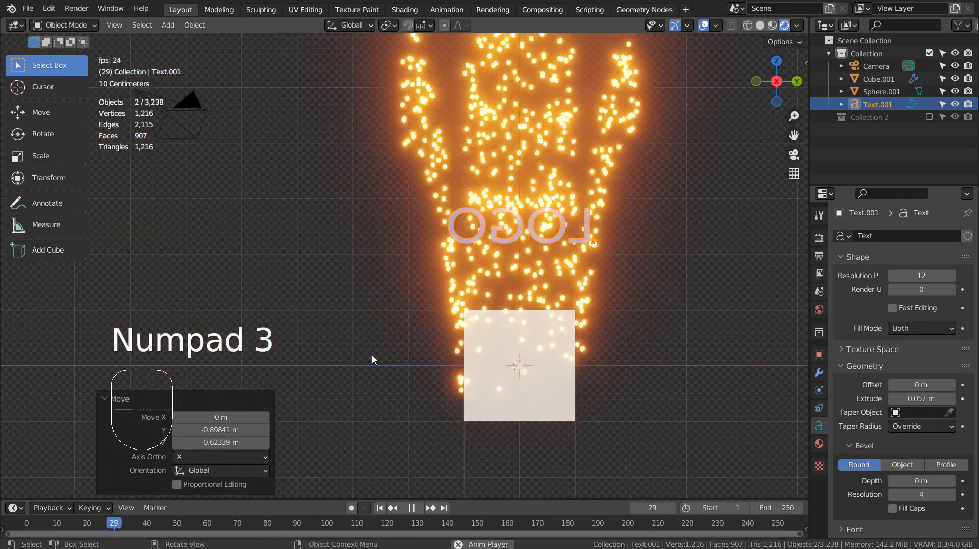
key("g")
left_click(371, 342)
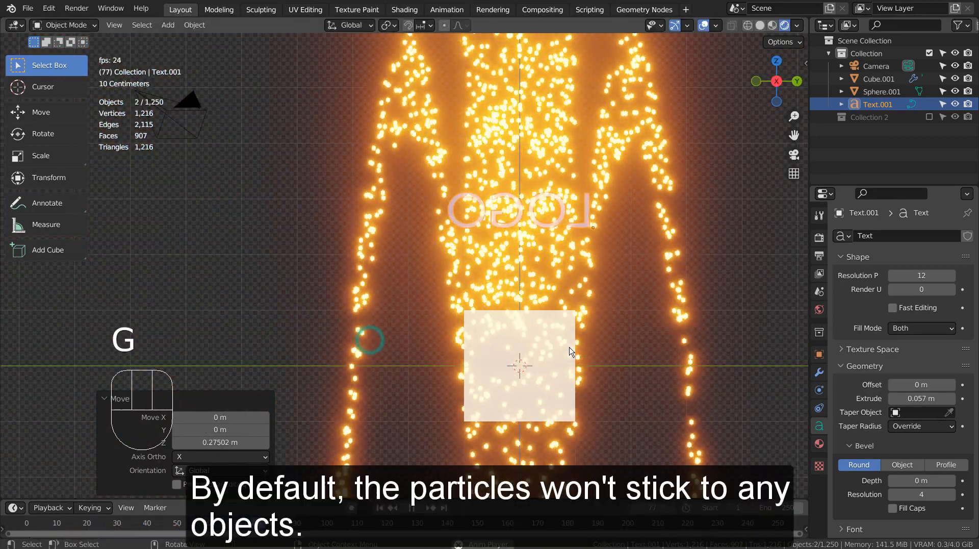
middle_click_drag(369, 340, 479, 381)
key("g")
key("z")
left_click(568, 347)
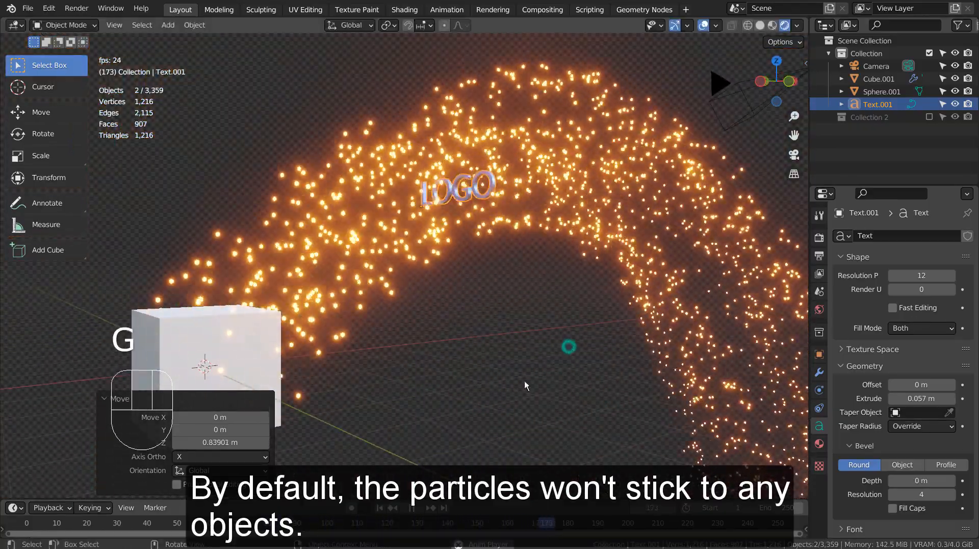
- Examine from several angles how the particles interact with the LOGO text during playback
middle_click_drag(568, 345, 482, 410)
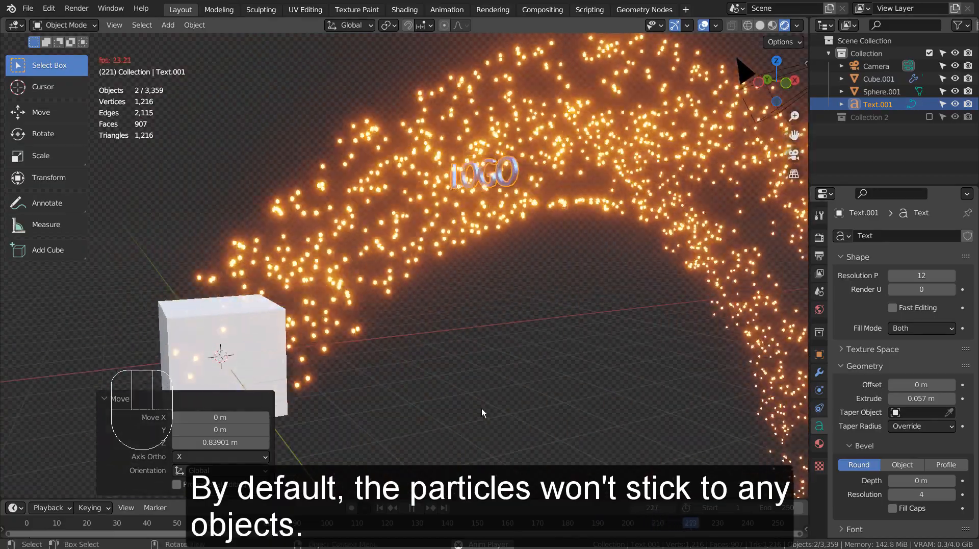
scroll(484, 410, "up", 3)
middle_click_drag(670, 280, 680, 370, "shift")
middle_click_drag(536, 340, 456, 391)
scroll(455, 386, "down", 1)
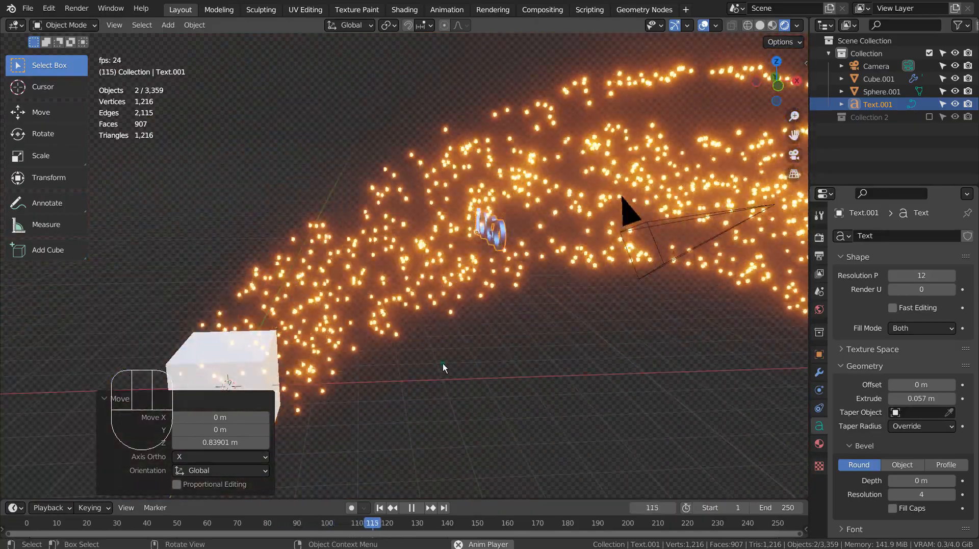
left_click(442, 363)
left_click(499, 234)
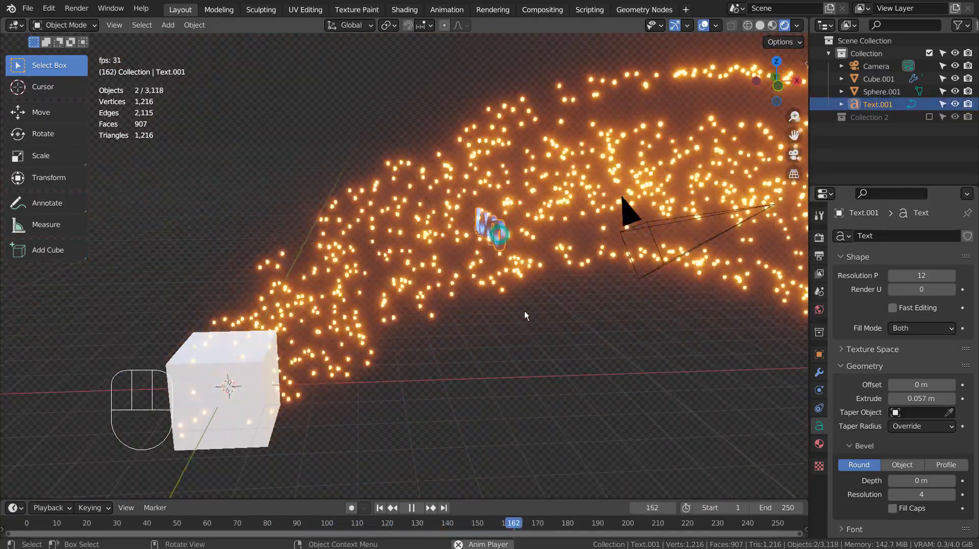
scroll(530, 326, "up", 5)
middle_click_drag(562, 301, 550, 332)
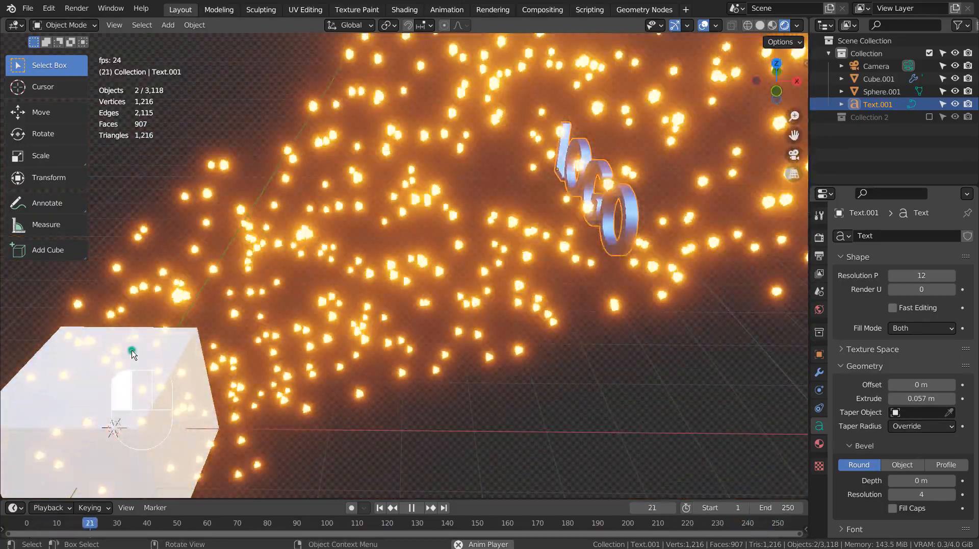
- Select the emitter cube and review its particle system's velocity, render and extra settings
left_click(623, 338)
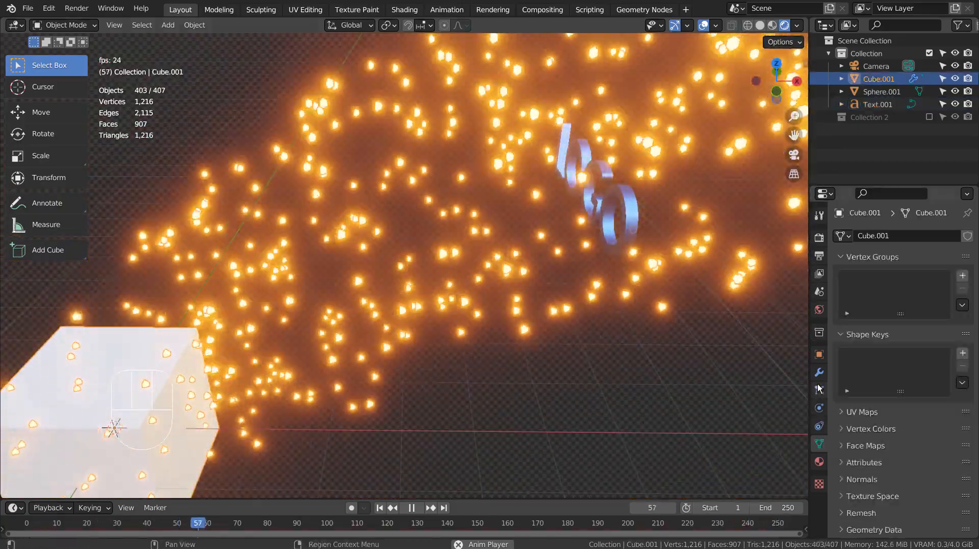
left_click(819, 390)
scroll(887, 418, "down", 6)
scroll(879, 420, "down", 12)
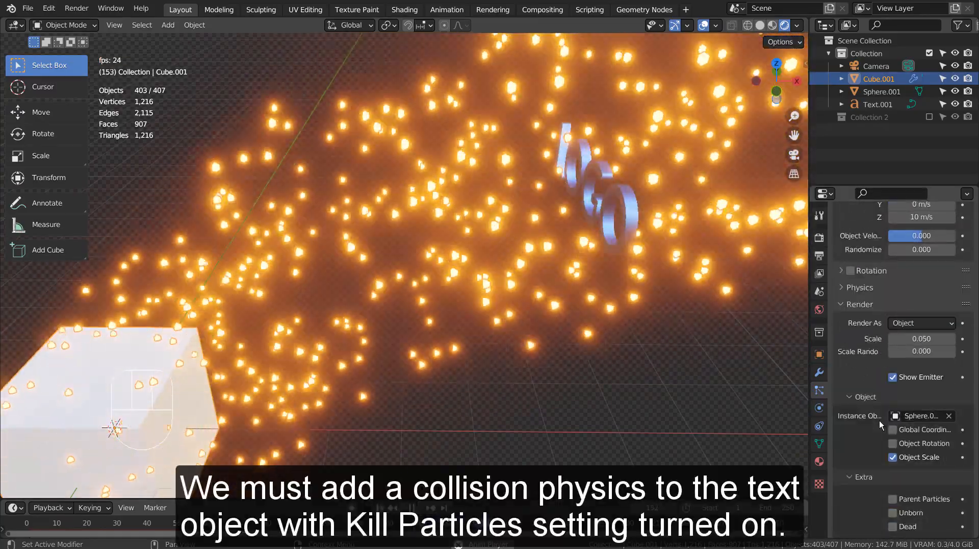
scroll(879, 423, "down", 4)
scroll(879, 420, "down", 1)
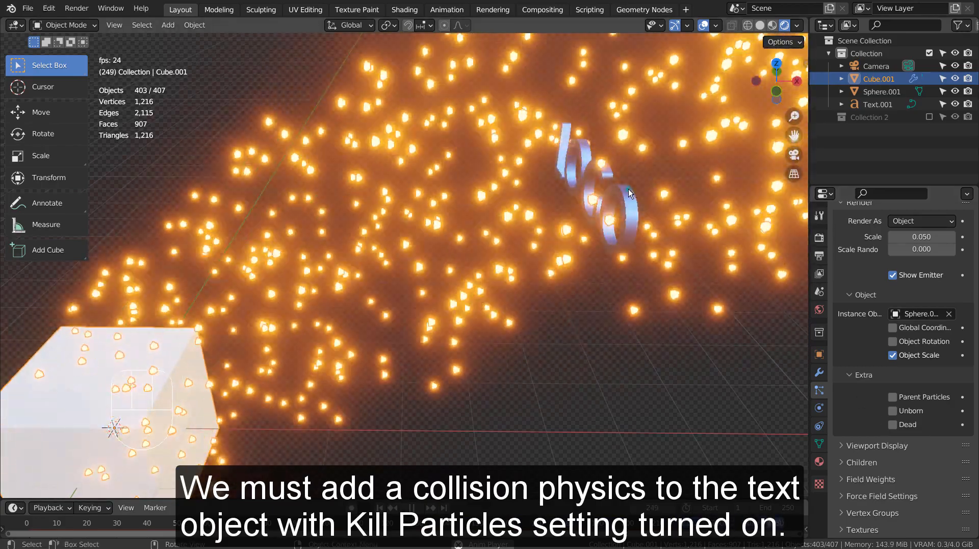
- Select the LOGO text and convert it to a mesh so it can take collision physics
left_click(629, 189)
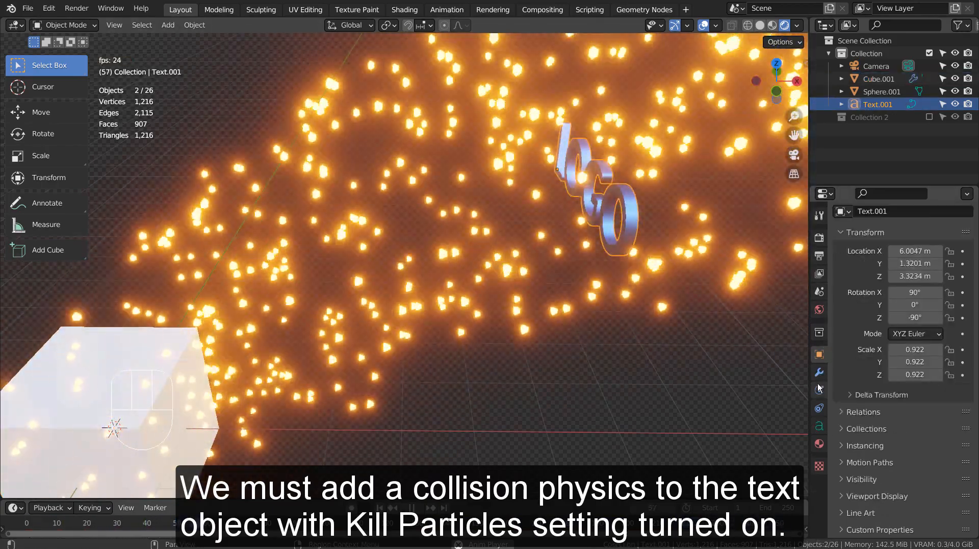
left_click(820, 389)
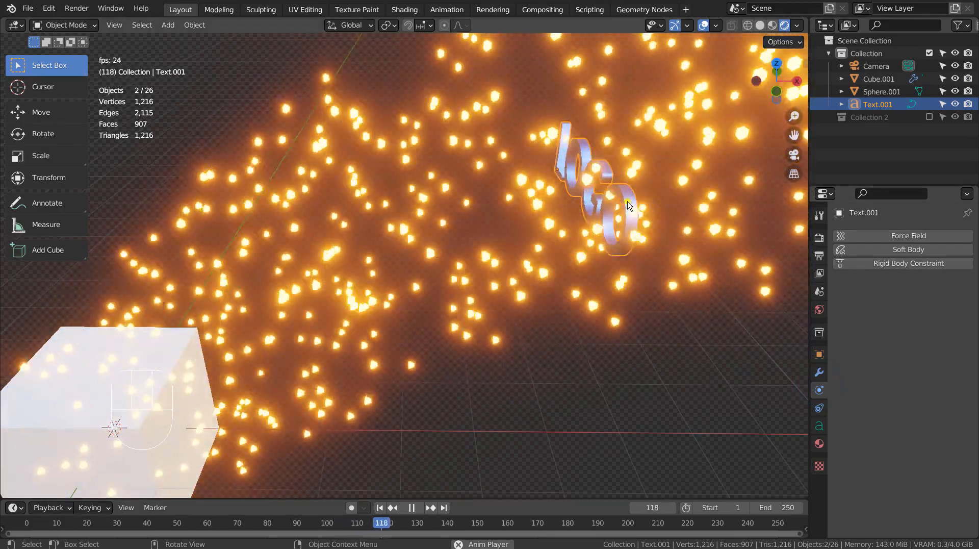
right_click(628, 203)
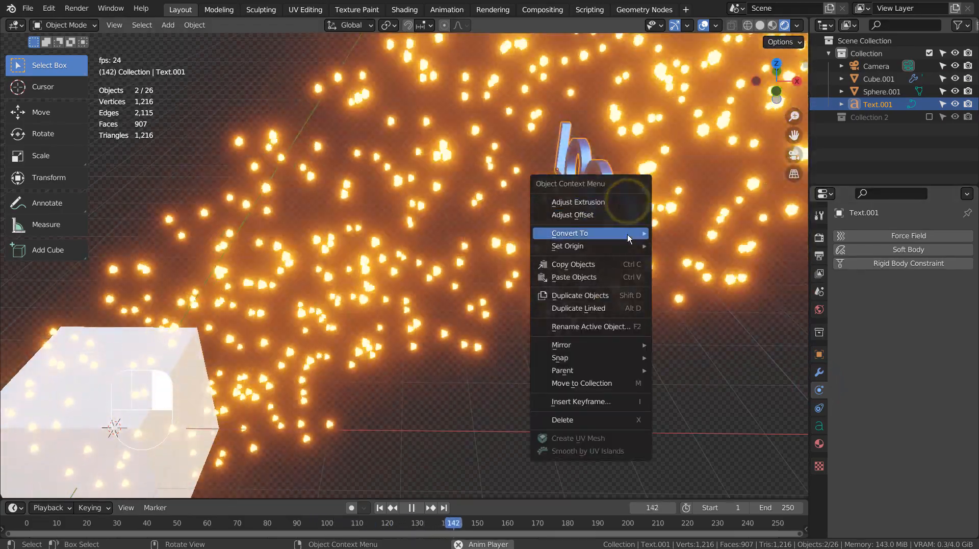
mouse_move(627, 234)
left_click(699, 246)
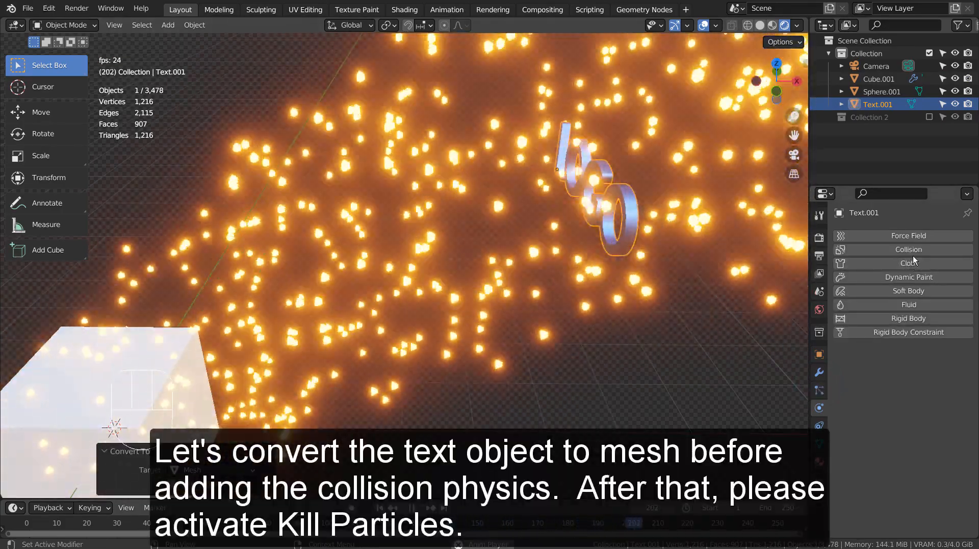
- Add Collision physics to the LOGO mesh and enable Kill Particles
left_click(914, 250)
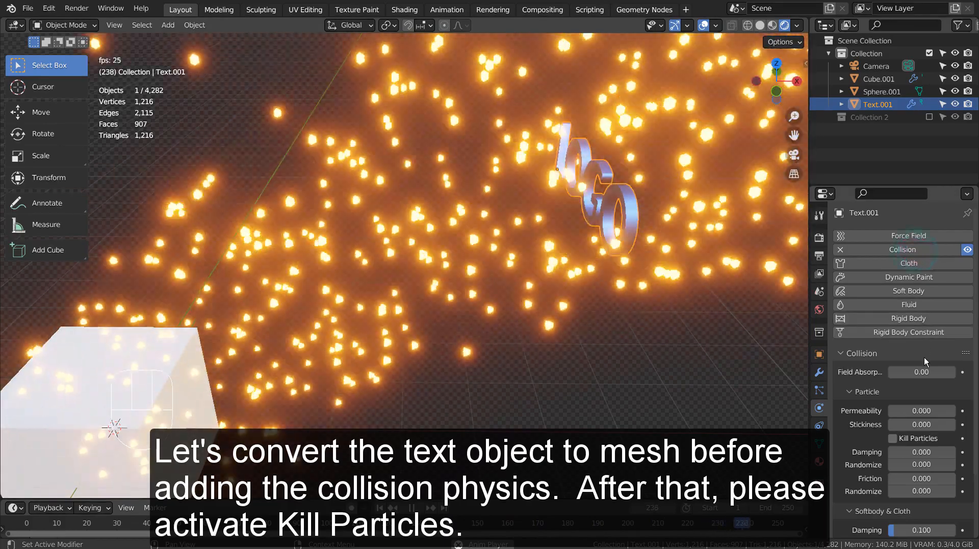
scroll(924, 357, "down", 3)
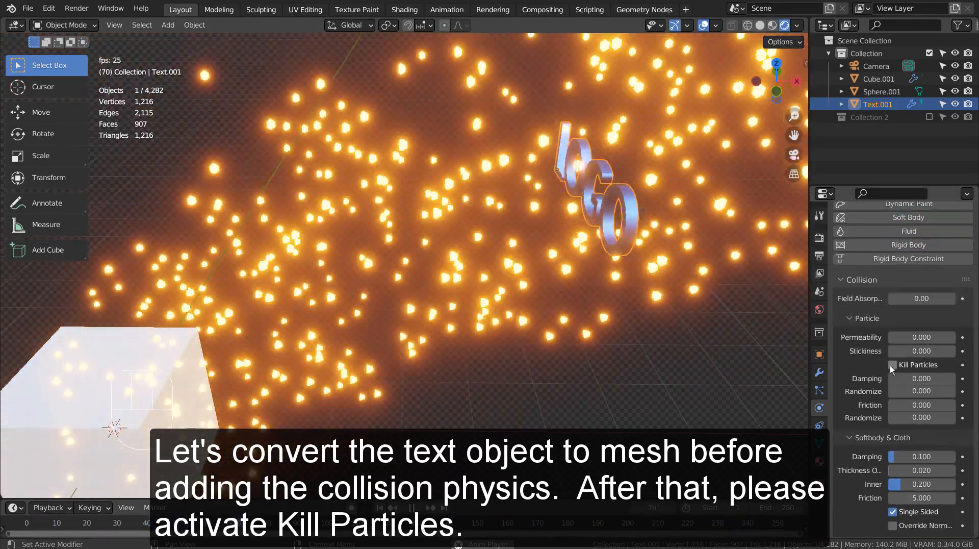
left_click(892, 365)
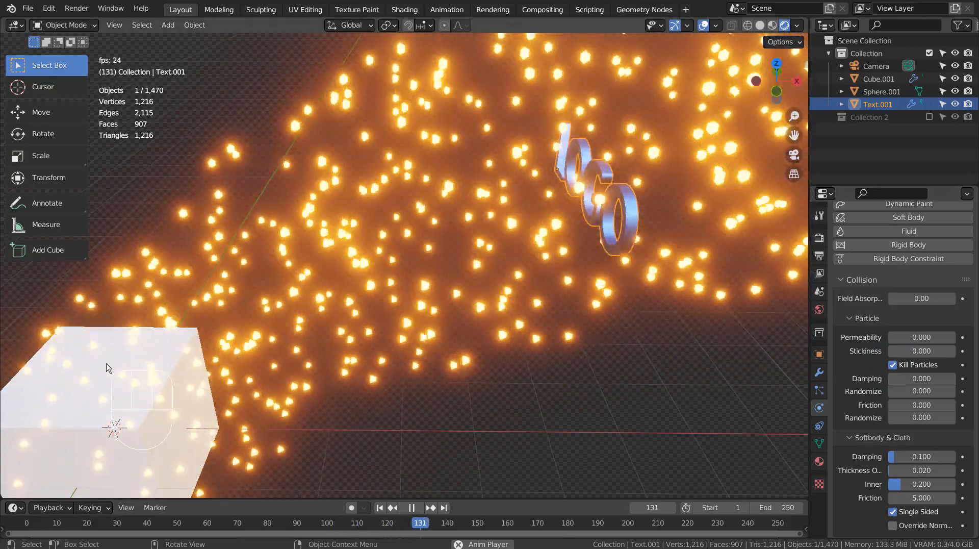
- Enable rendering of Dead particles in the emitter cube's particle system
left_click(125, 363)
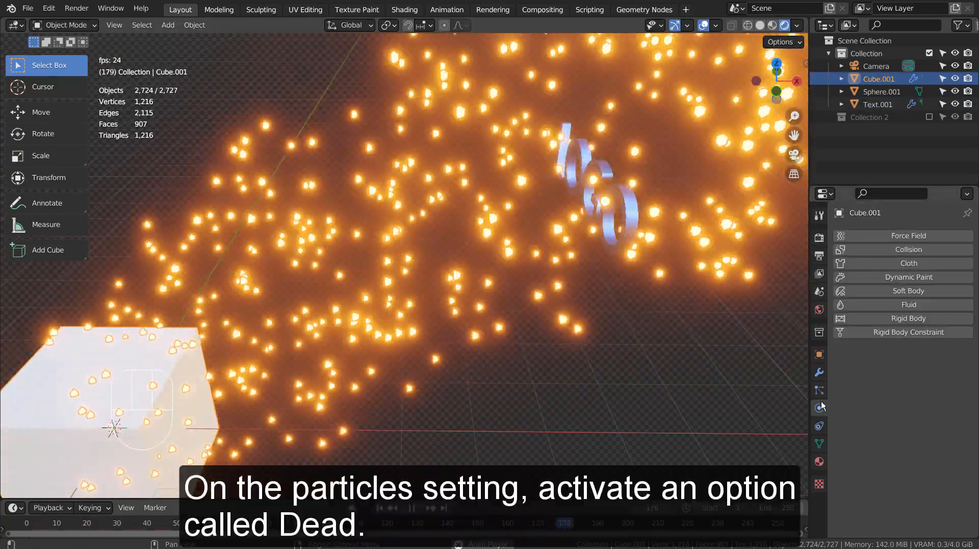
left_click(819, 390)
scroll(868, 397, "down", 6)
scroll(886, 335, "down", 5)
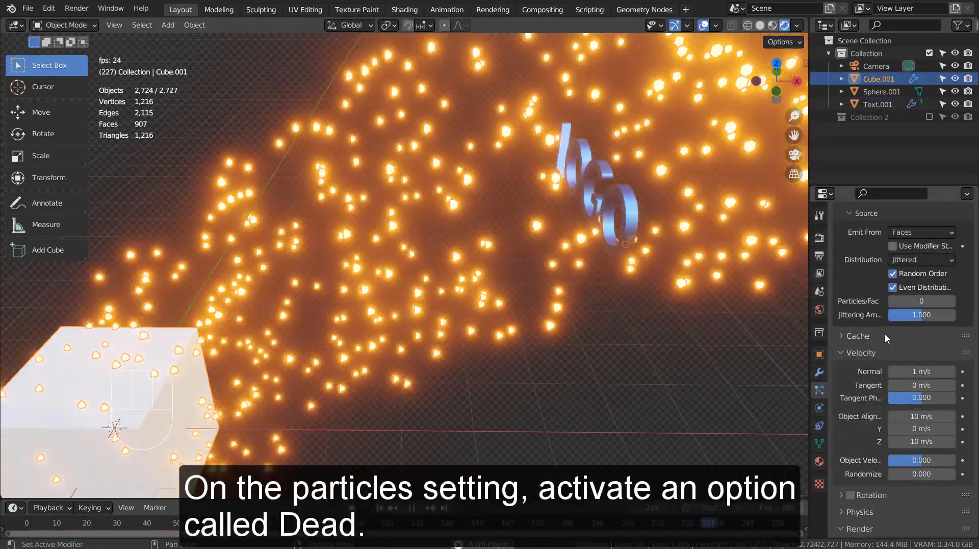
scroll(885, 335, "down", 15)
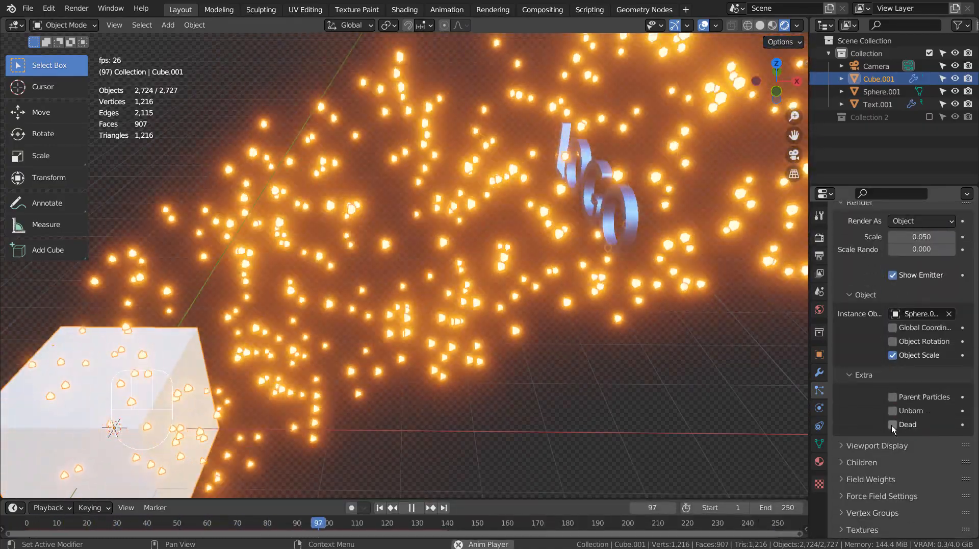
left_click(891, 424)
- Deselect everything, inspect the particles around the LOGO mesh during playback, and reselect the emitter cube
middle_click_drag(663, 357, 726, 294)
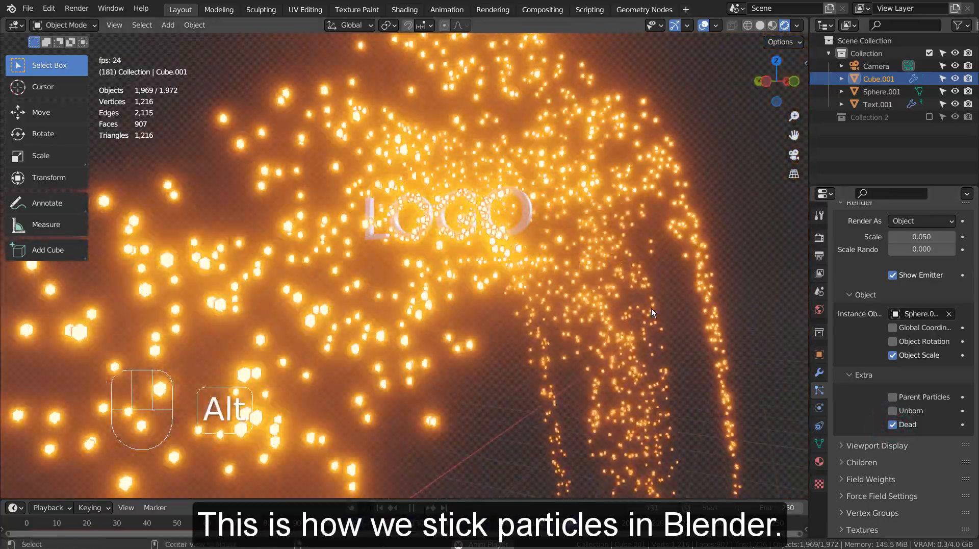
key("alt+a")
middle_click_drag(476, 347, 444, 352)
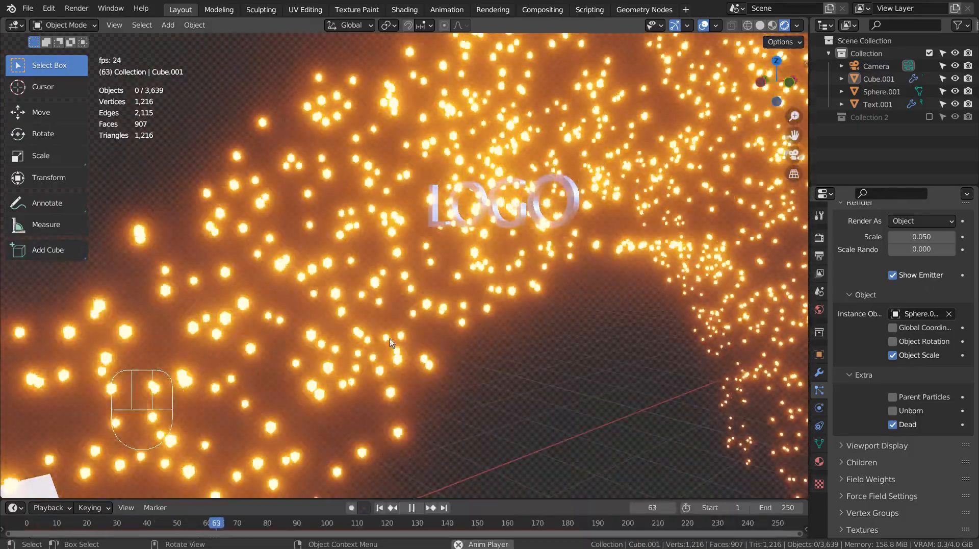
scroll(390, 338, "down", 3)
left_click(185, 415)
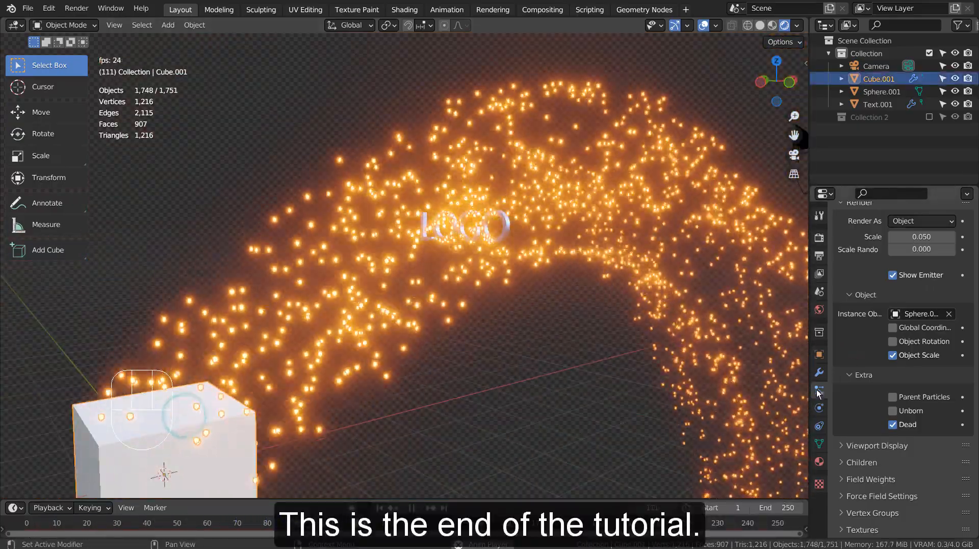